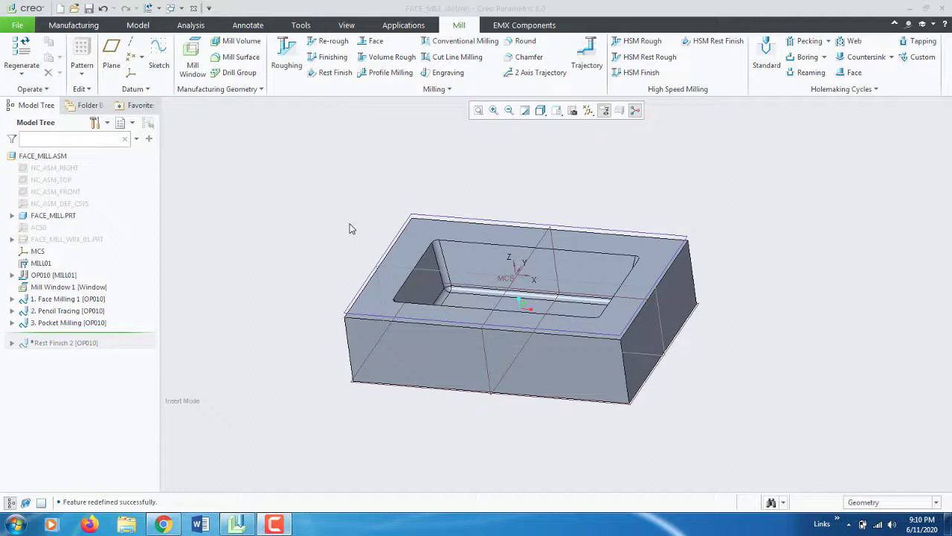
- Orbit and zoom around the part, then return it to the standard trimetric view
middle_click_drag(352, 229, 350, 238)
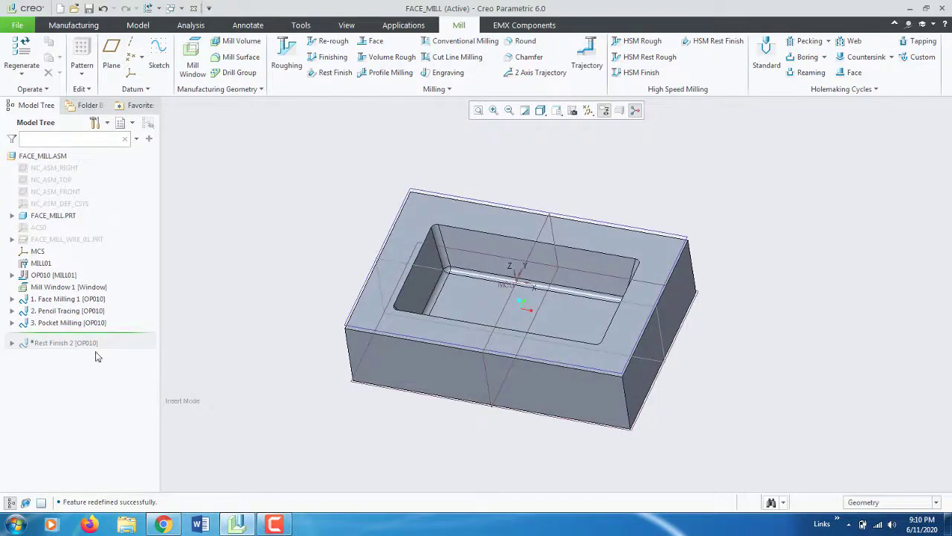
mouse_move(327, 318)
middle_mouse_down()
mouse_move(379, 313)
mouse_move(371, 319)
mouse_move(389, 298)
mouse_move(336, 293)
middle_mouse_up()
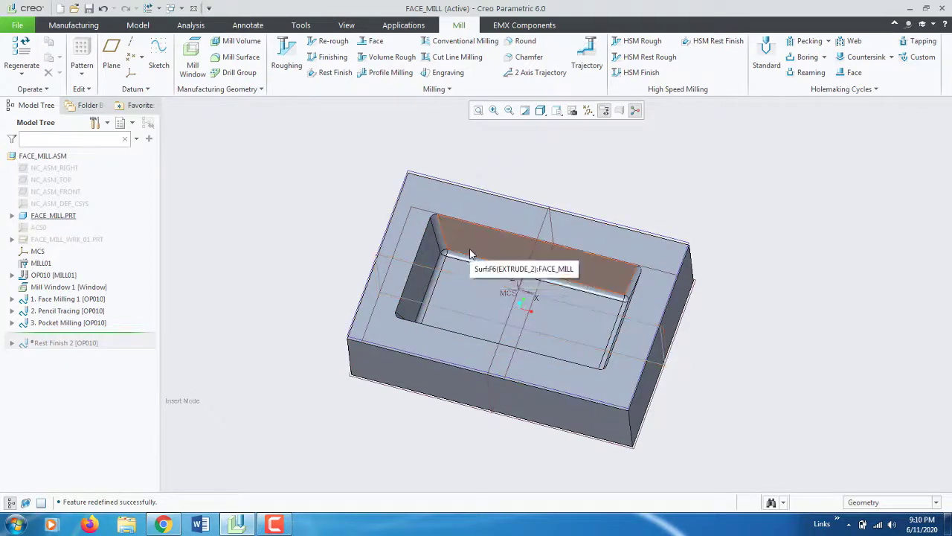
middle_click_drag(456, 283, 446, 238)
scroll(455, 262, "up", 3)
scroll(447, 238, "down", 2)
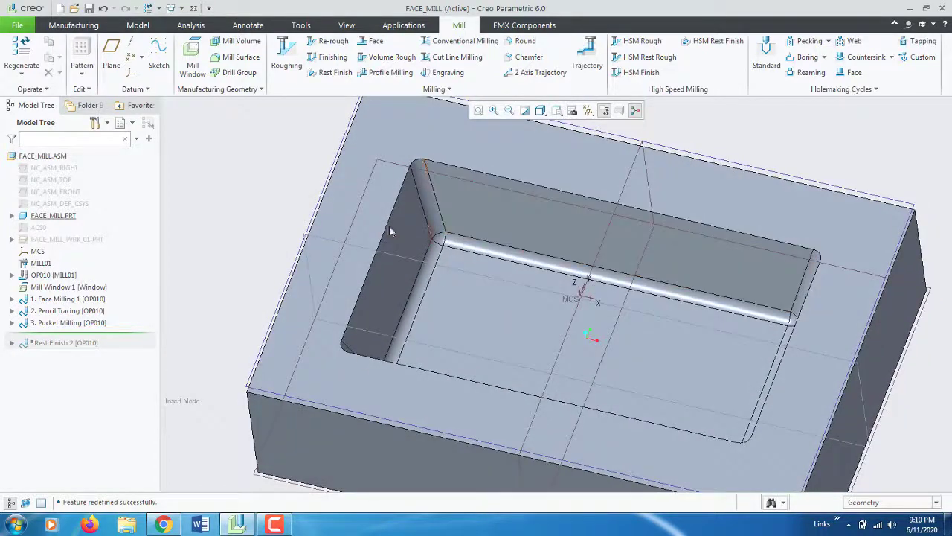
scroll(440, 248, "up", 1)
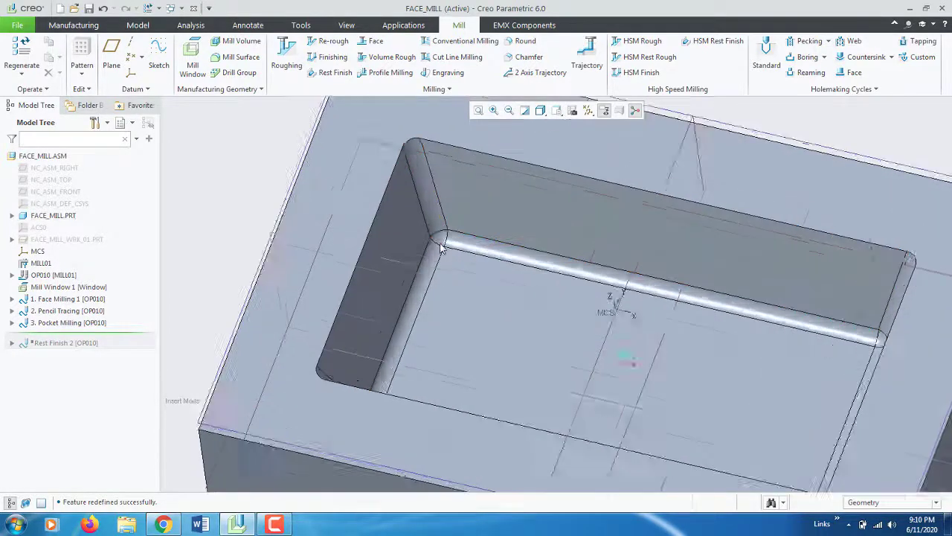
scroll(440, 249, "up", 1)
scroll(442, 251, "up", 1)
scroll(451, 256, "down", 3)
scroll(402, 201, "up", 3)
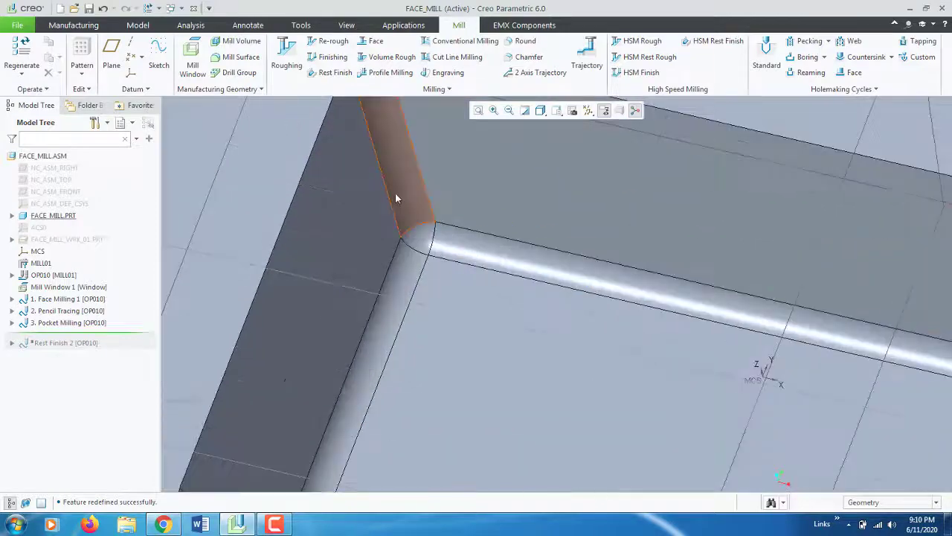
scroll(396, 206, "down", 3)
mouse_move(549, 268)
middle_mouse_down()
mouse_move(449, 299)
mouse_move(456, 276)
middle_mouse_up()
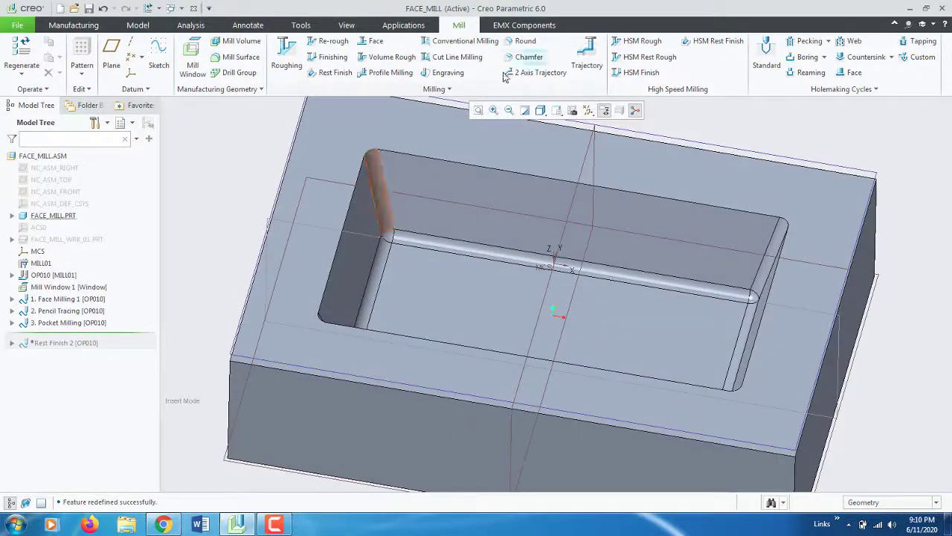
key("ctrl+d")
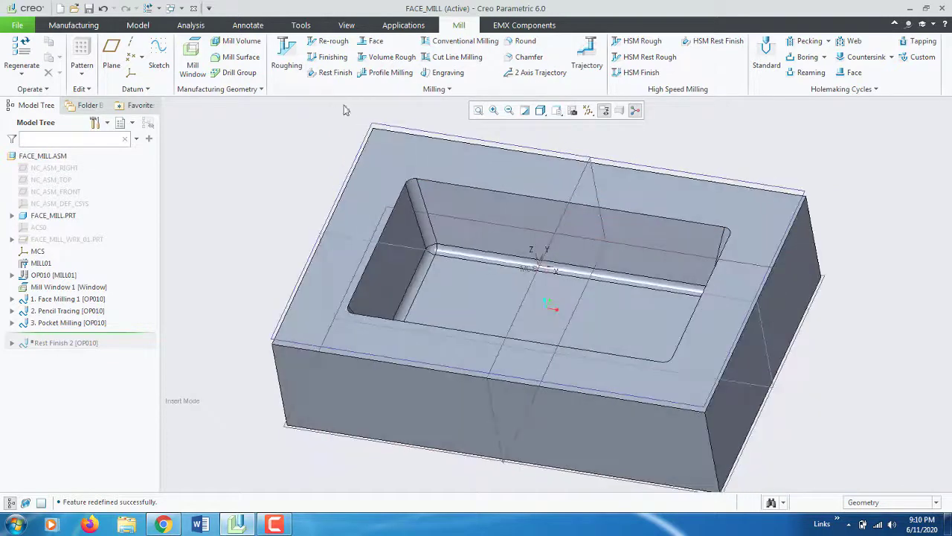
- Replay the existing Pocket Milling toolpath at slow display speed
right_click(54, 325)
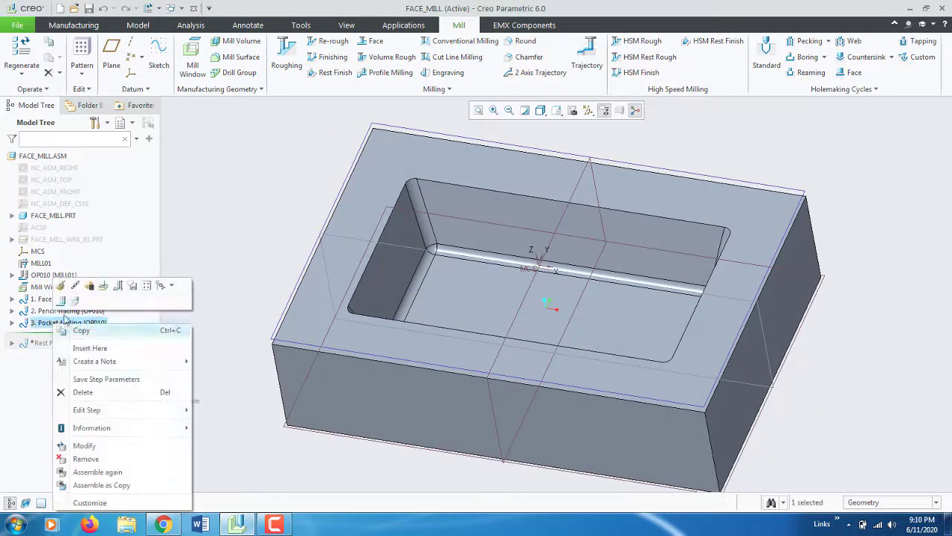
left_click(70, 329)
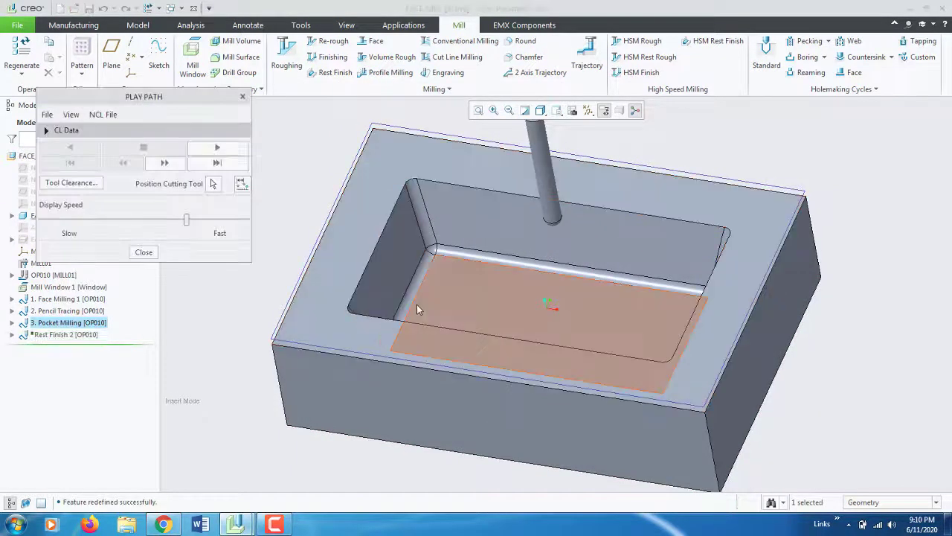
middle_click_drag(417, 305, 409, 310)
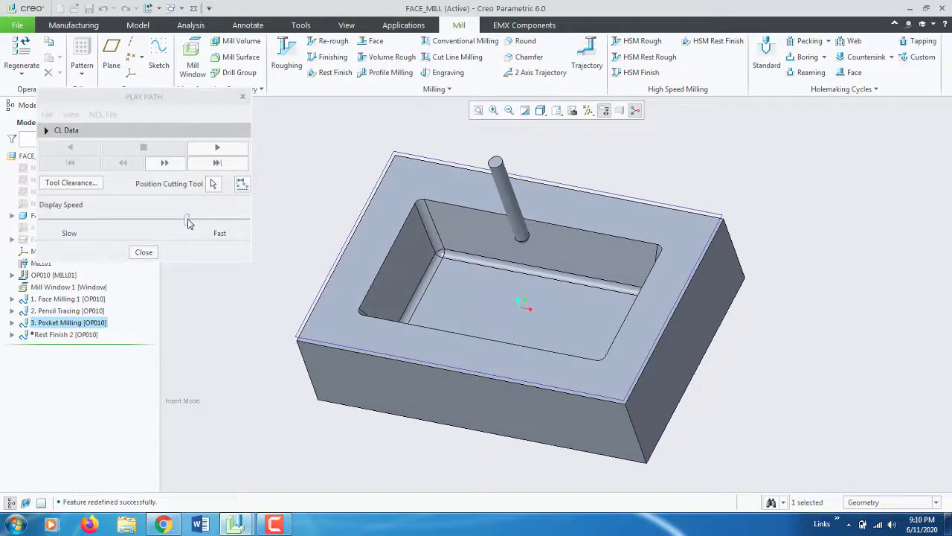
left_click_drag(186, 219, 41, 219)
left_click(217, 147)
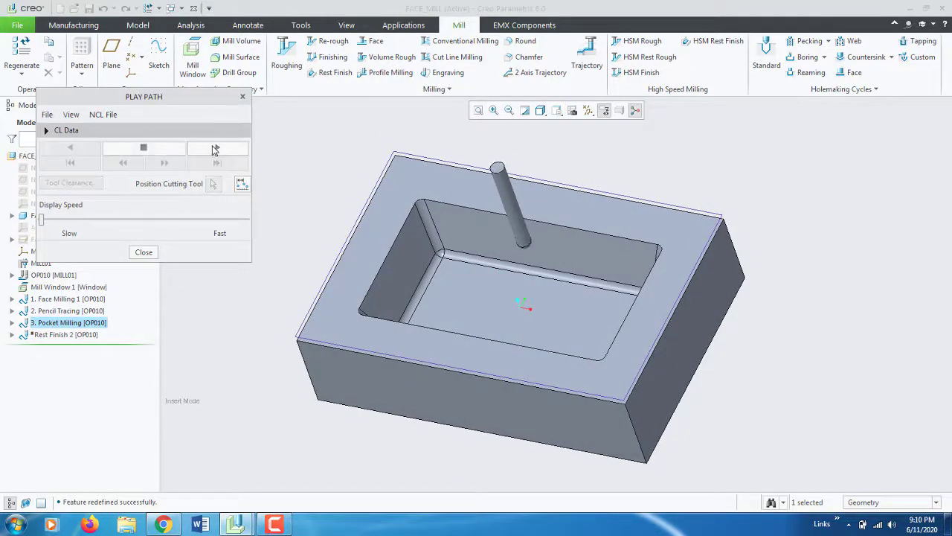
middle_click_drag(459, 237, 537, 245)
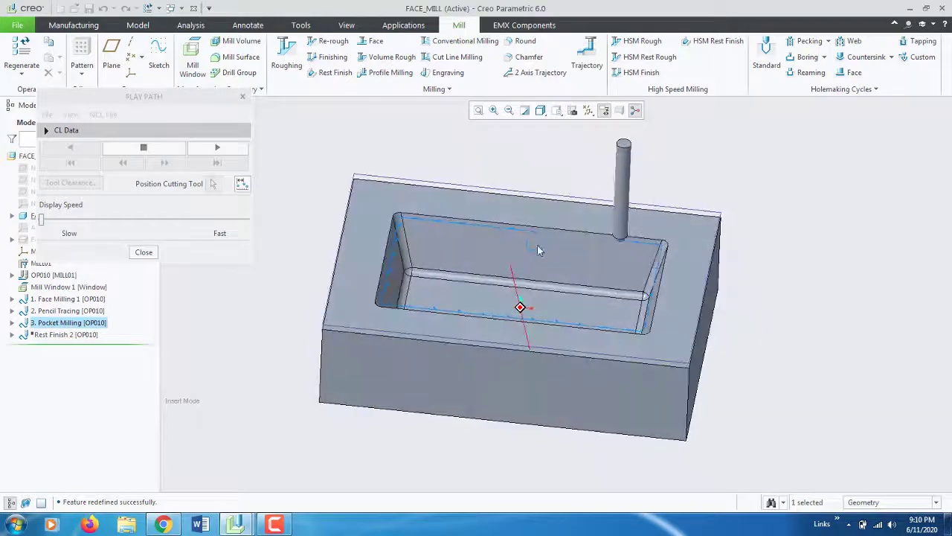
scroll(521, 257, "up", 3)
scroll(506, 265, "up", 3)
scroll(521, 260, "up", 3)
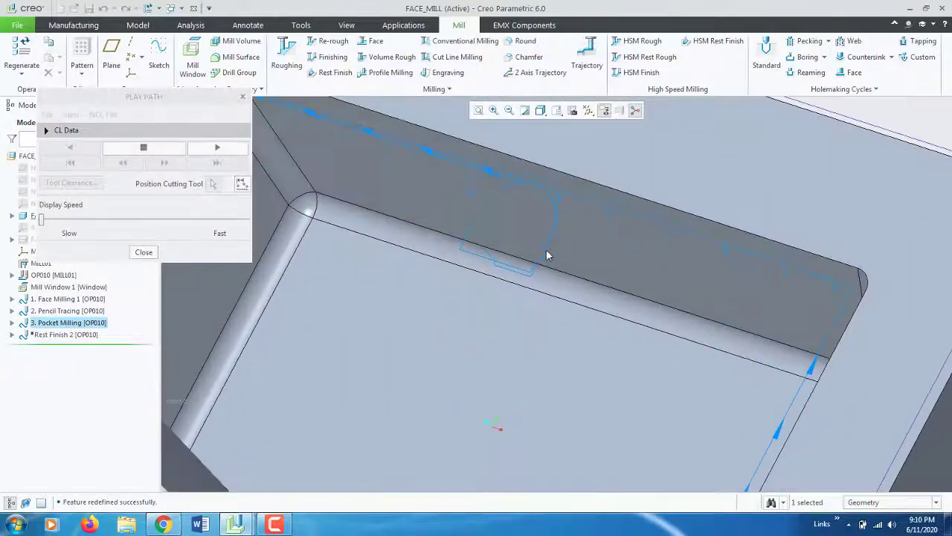
- Watch the playback at a slightly faster speed from several angles, then close the player
mouse_move(548, 255)
middle_mouse_down()
mouse_move(527, 226)
mouse_move(637, 262)
mouse_move(580, 269)
middle_mouse_up()
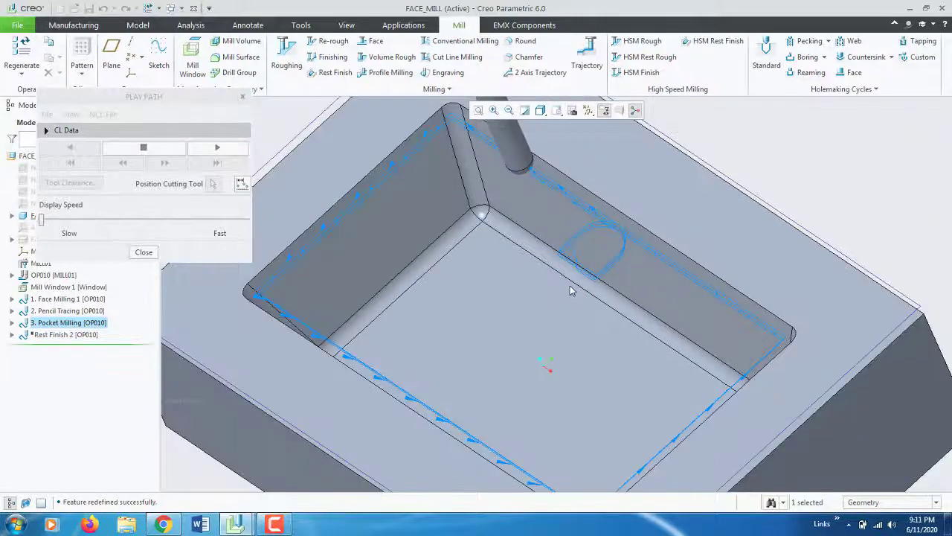
mouse_move(42, 219)
left_mouse_down()
mouse_move(135, 221)
mouse_move(63, 220)
left_mouse_up()
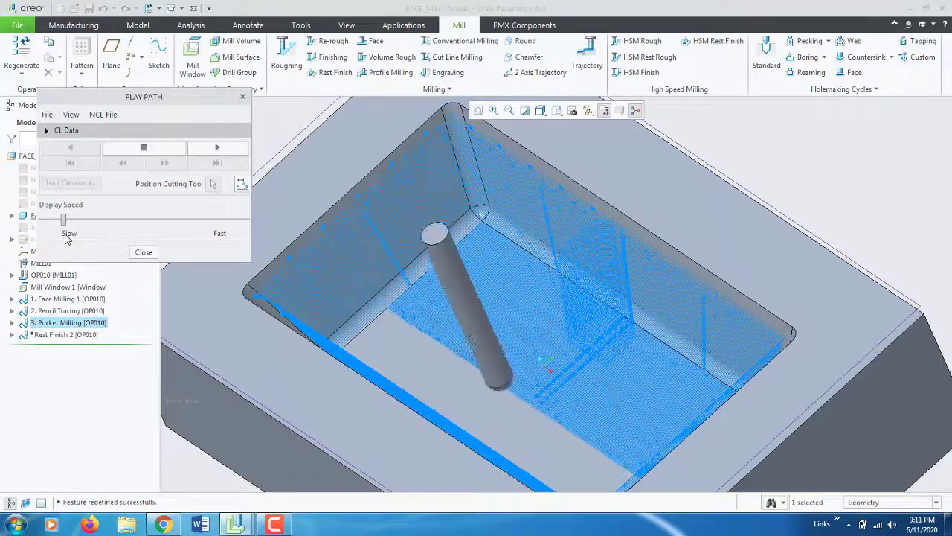
scroll(362, 303, "down", 5)
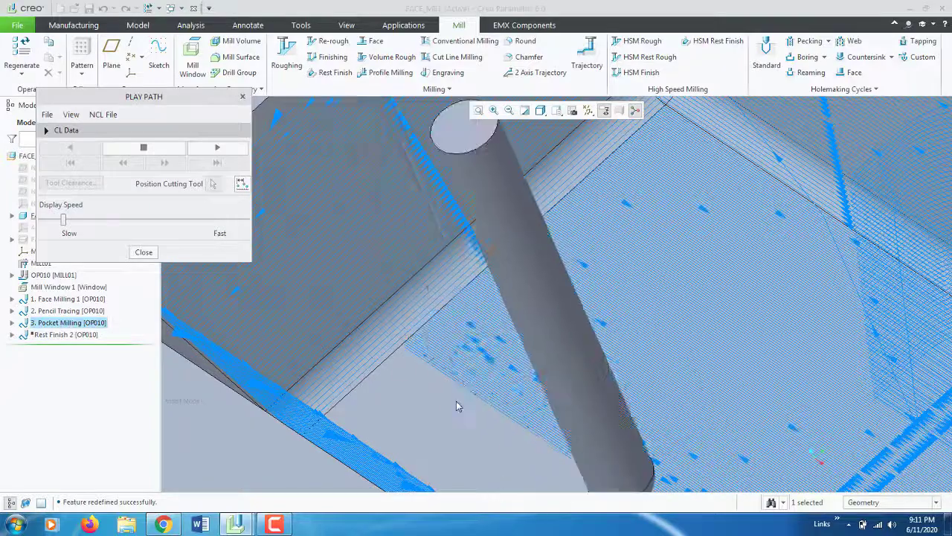
scroll(372, 292, "down", 5)
scroll(372, 293, "up", 2)
scroll(373, 293, "up", 3)
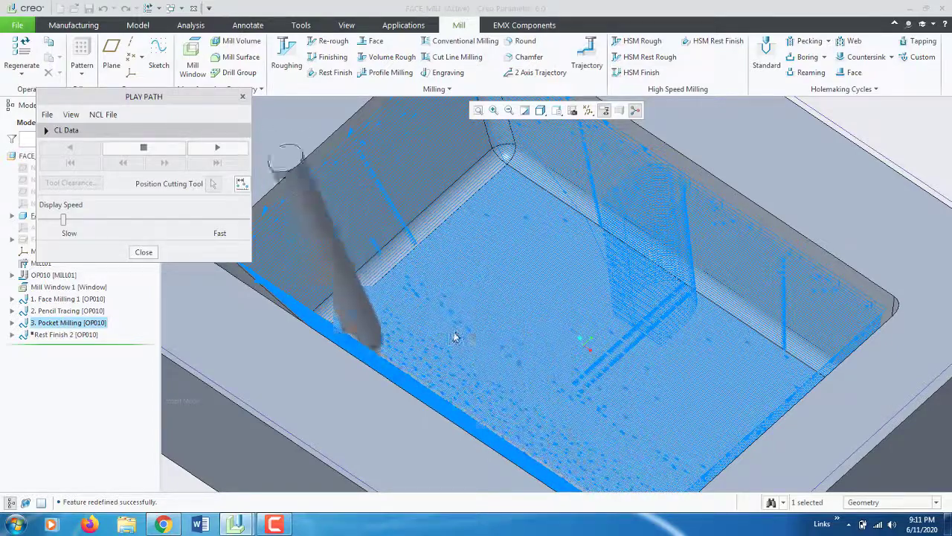
middle_click_drag(450, 315, 410, 347)
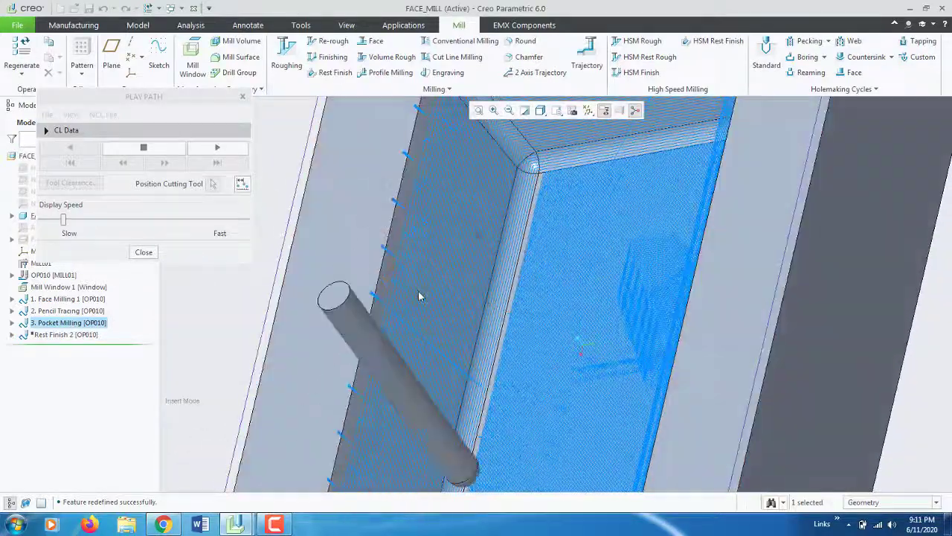
middle_click_drag(467, 306, 526, 297)
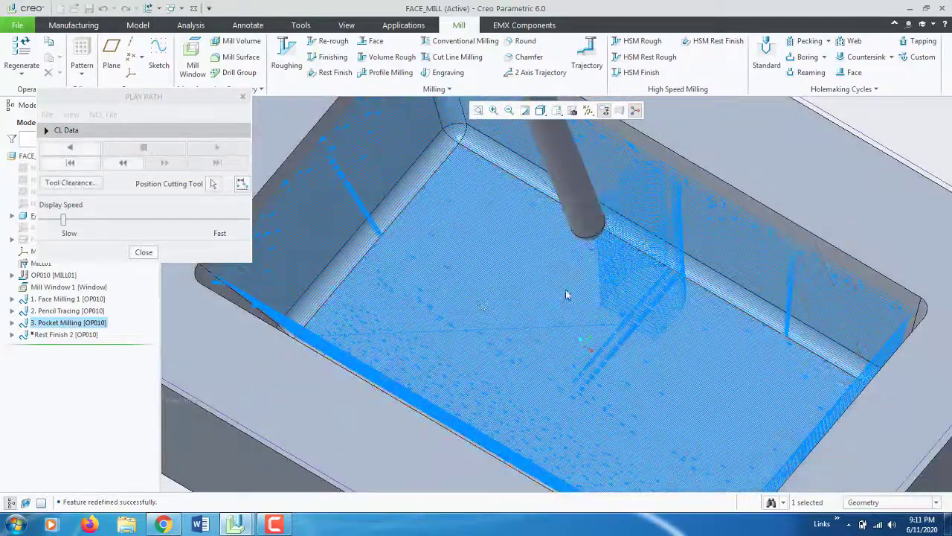
mouse_move(659, 330)
middle_mouse_down()
mouse_move(646, 340)
mouse_move(565, 320)
middle_mouse_up()
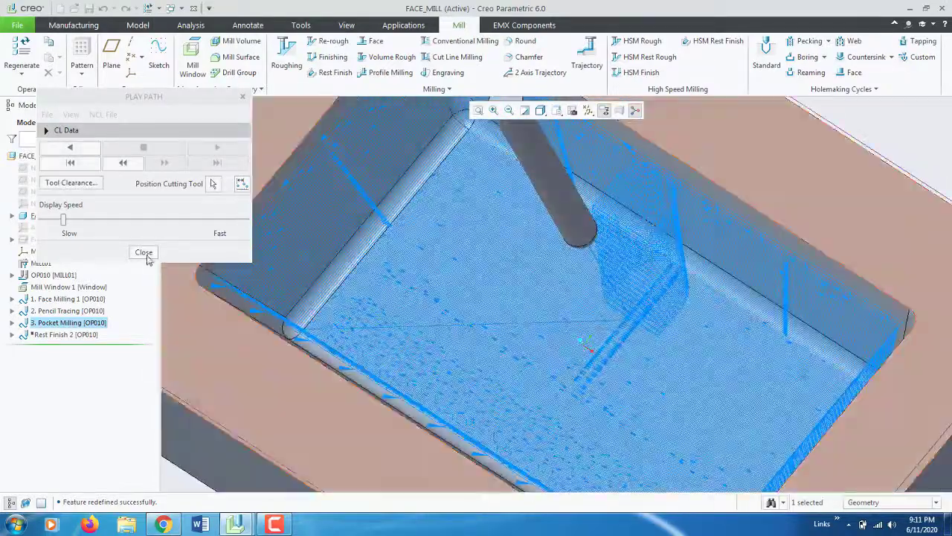
left_click(143, 252)
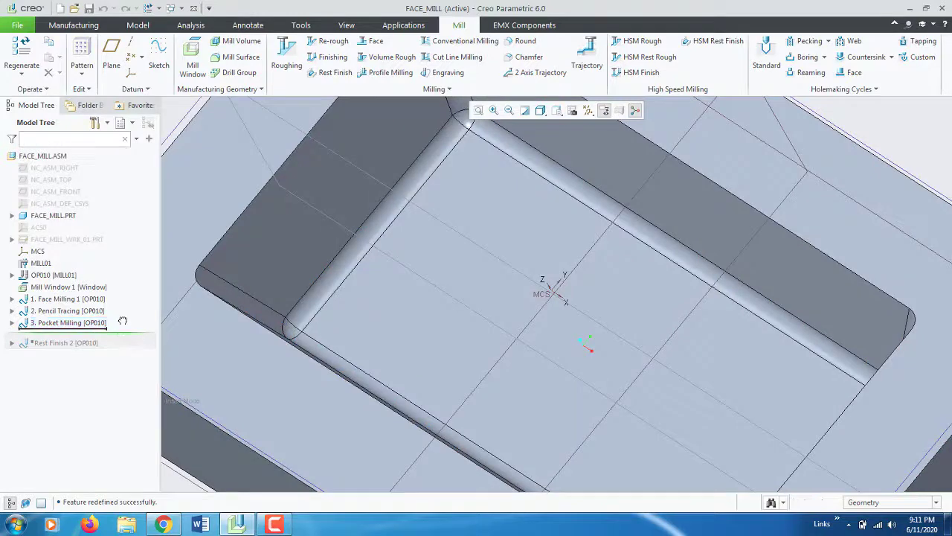
- Move the Insert Here arrow above Pocket Milling and create a new Pocketing sequence
left_click_drag(120, 334, 123, 318)
mouse_move(519, 371)
middle_mouse_down()
mouse_move(520, 344)
mouse_move(525, 350)
middle_mouse_up()
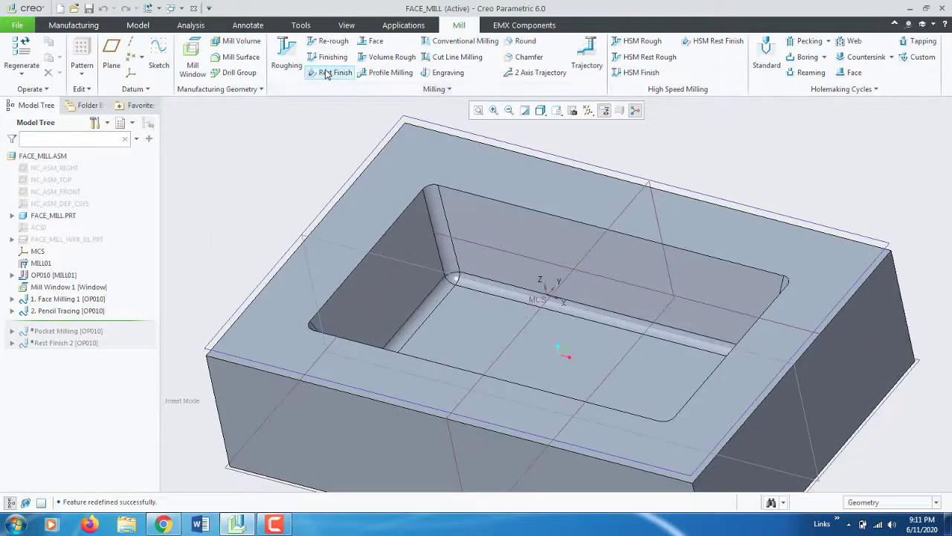
left_click(387, 91)
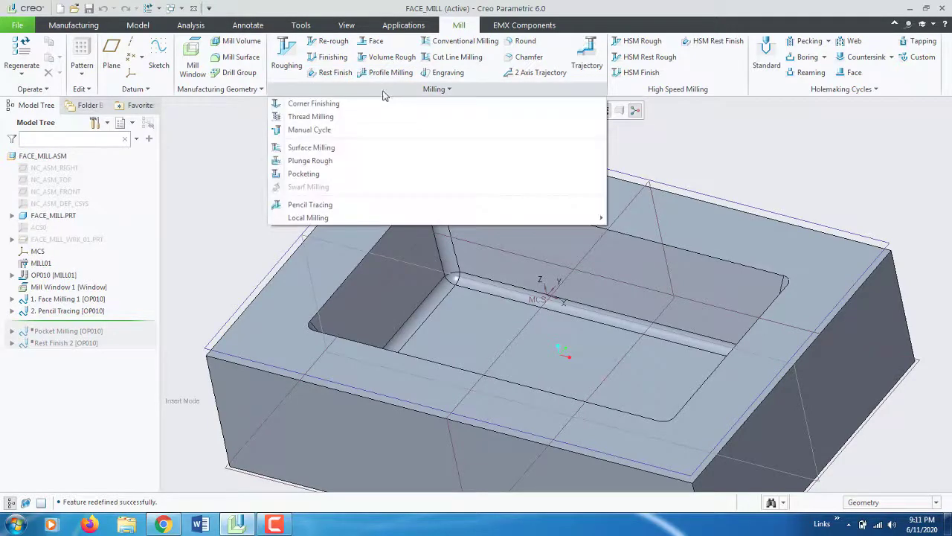
left_click(300, 177)
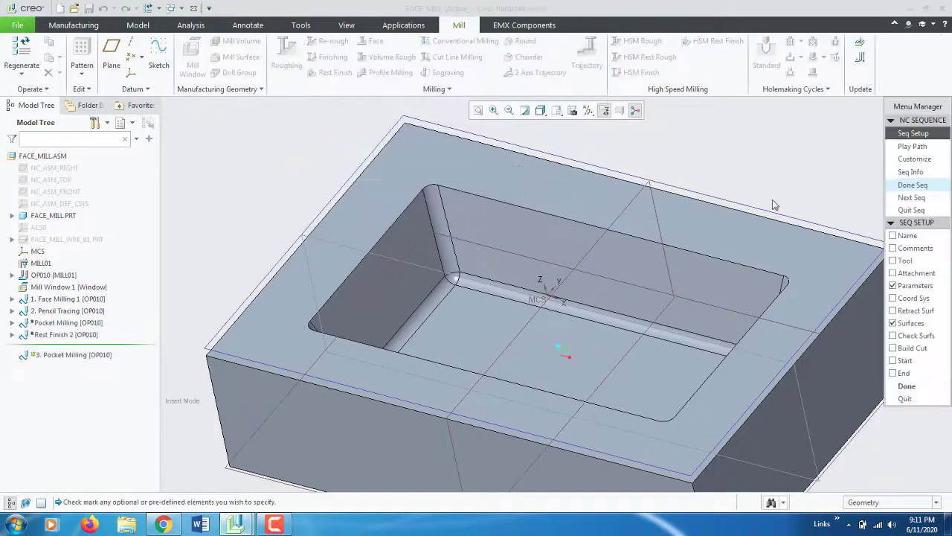
- Reposition the SEQ SETUP menu, check Tool in its list, and confirm the setup choices
left_click_drag(909, 108, 202, 98)
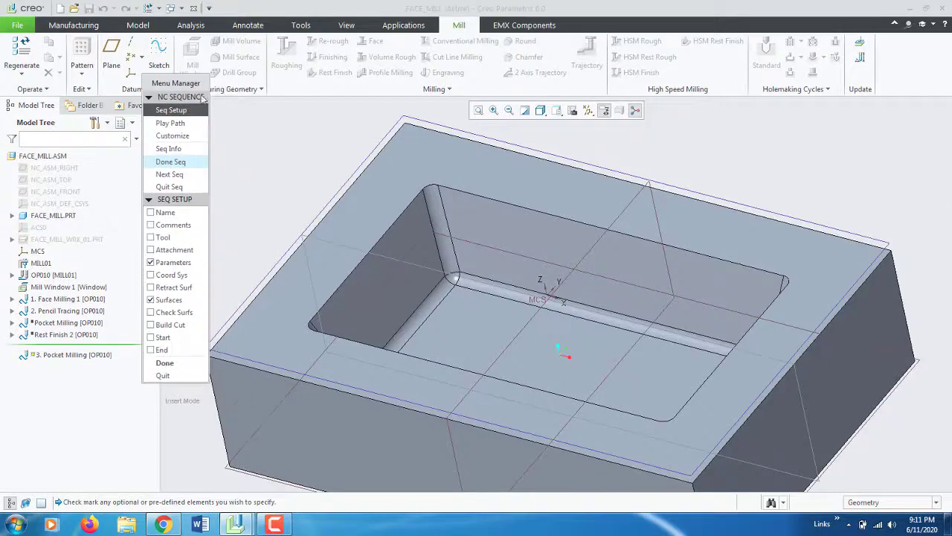
scroll(645, 256, "up", 2)
scroll(645, 257, "up", 1)
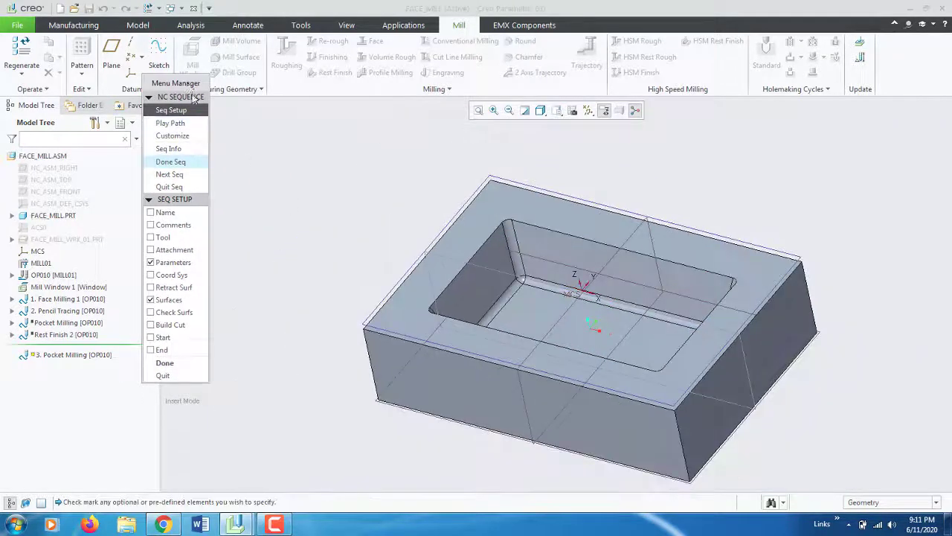
left_click_drag(192, 82, 220, 122)
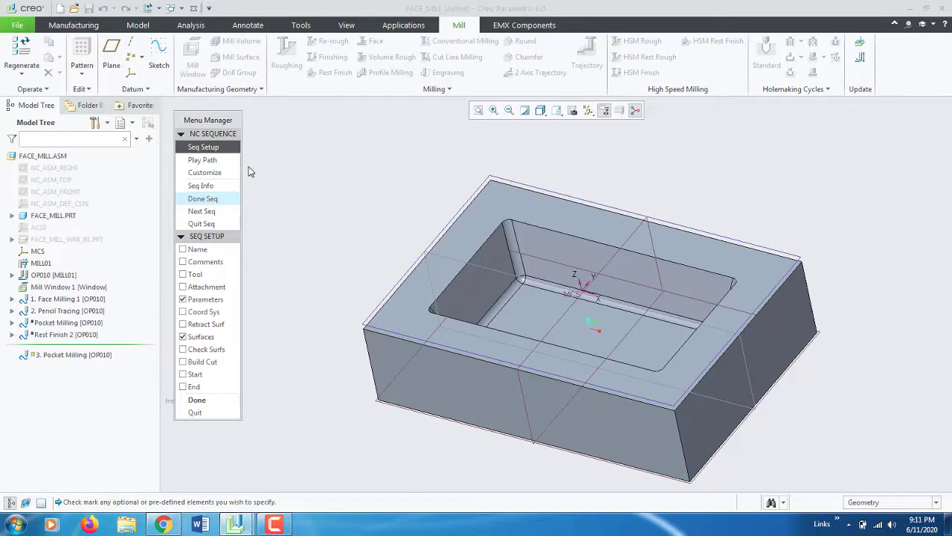
left_click(192, 274)
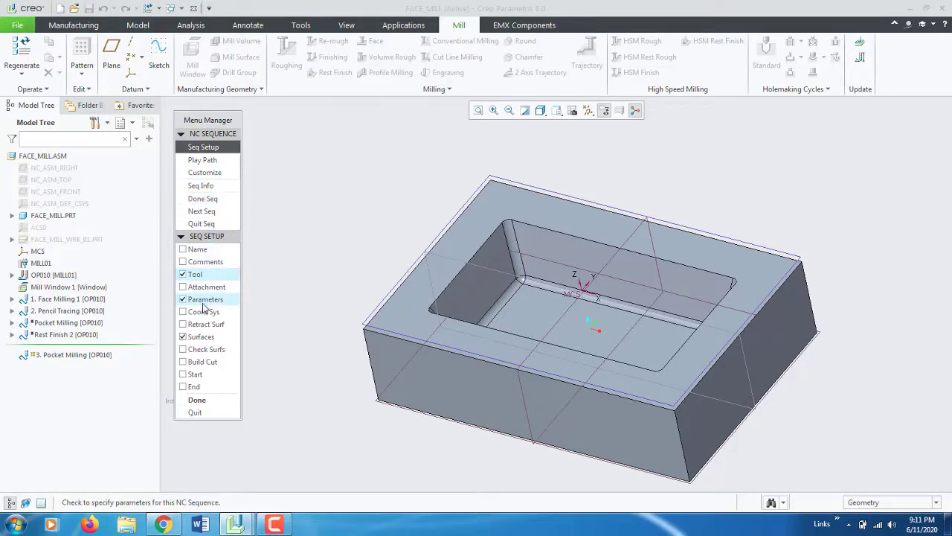
left_click(198, 401)
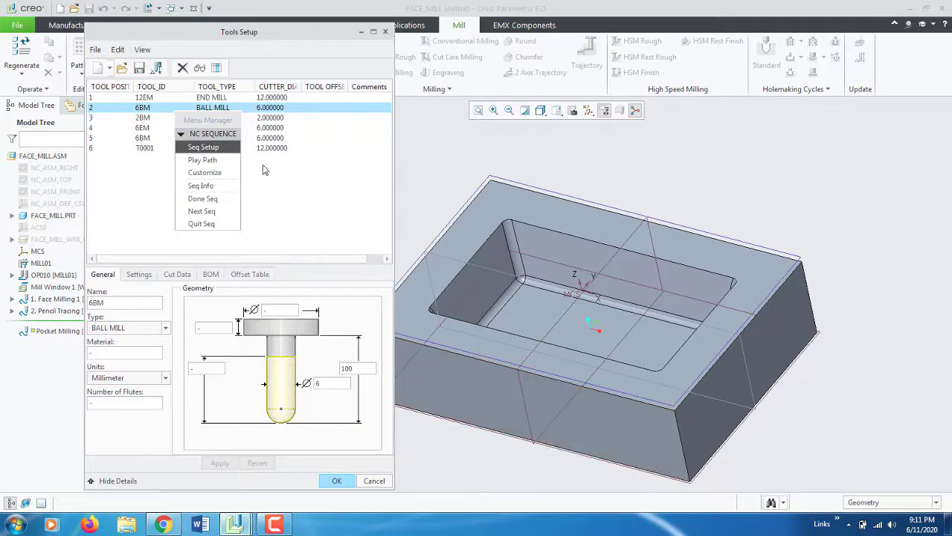
- Inspect the existing 12EM end mill and T0001 ball mill in the tool table
left_click(142, 97)
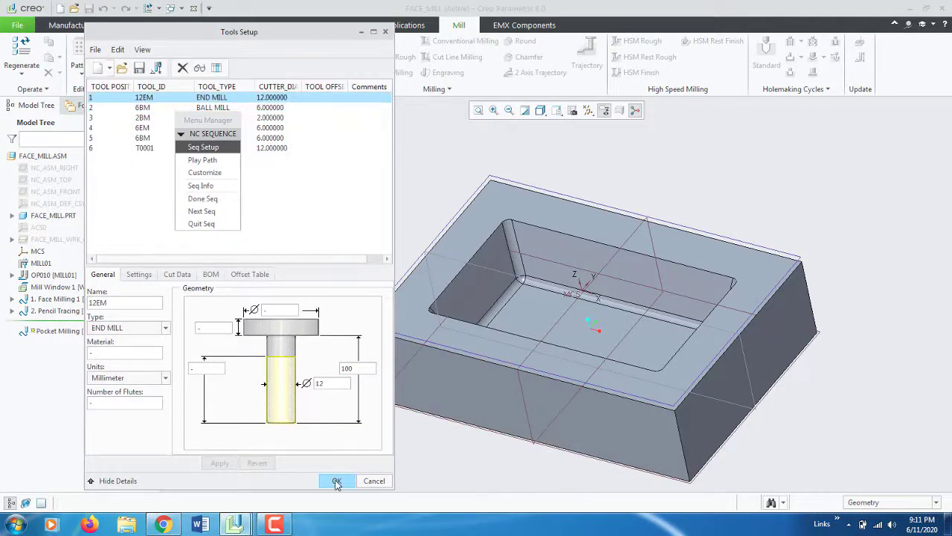
left_click(144, 148)
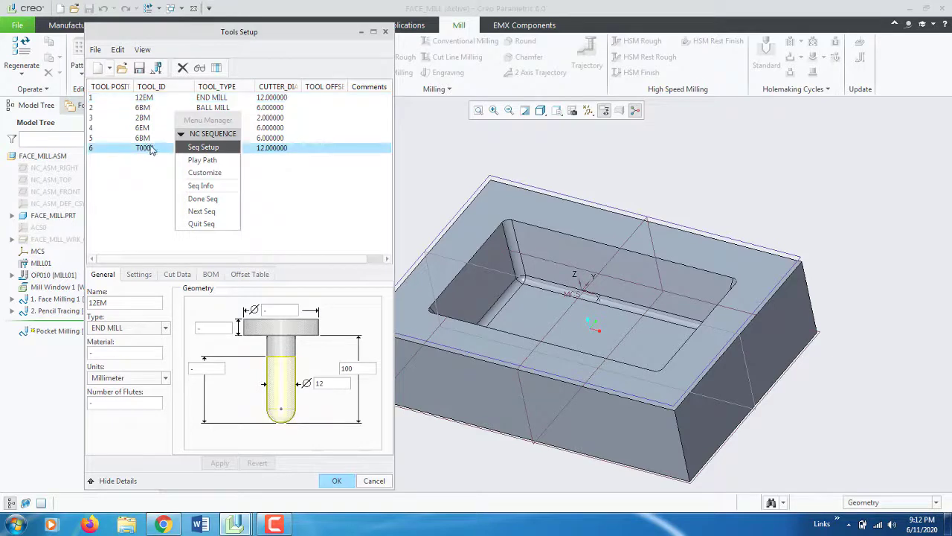
left_click_drag(223, 120, 418, 121)
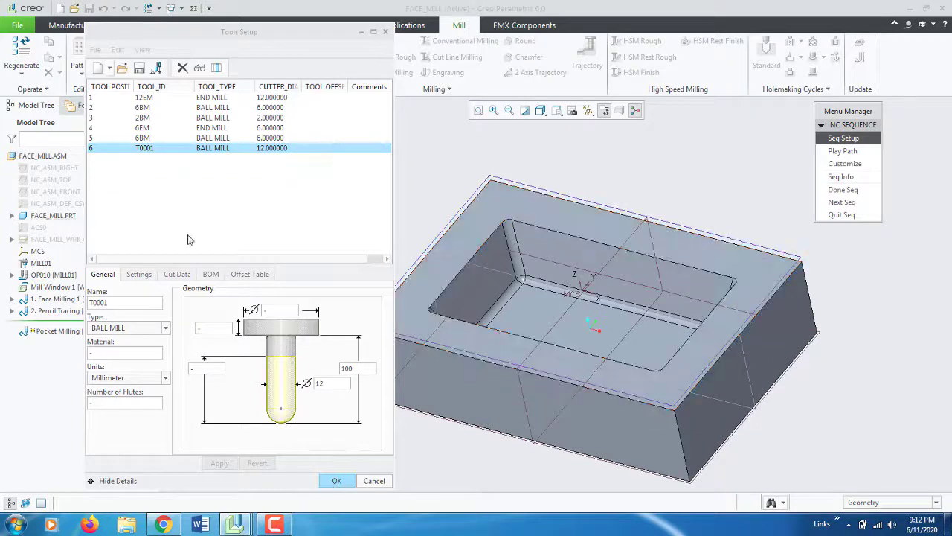
- Add a new BALL MILL tool named 8BM with diameter 8 and accept the tool setup
left_click(98, 68)
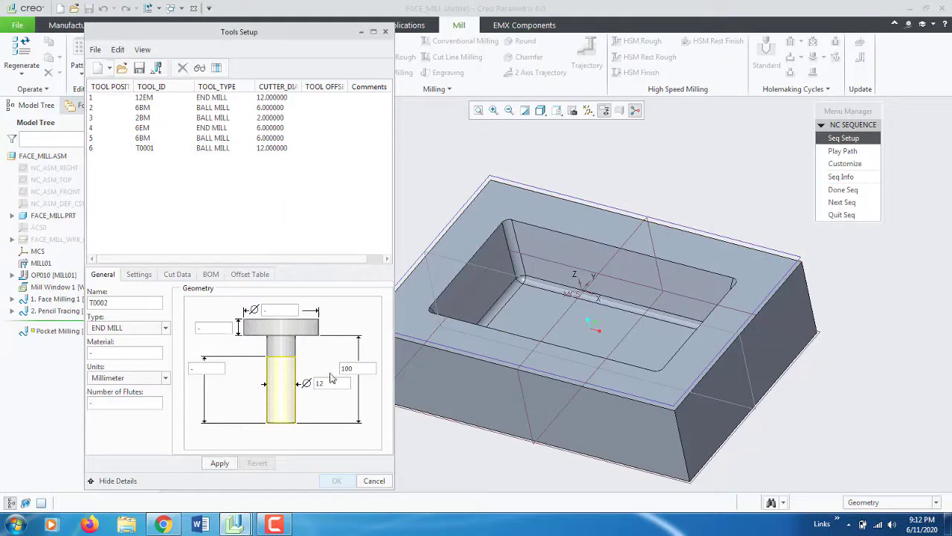
left_click(134, 330)
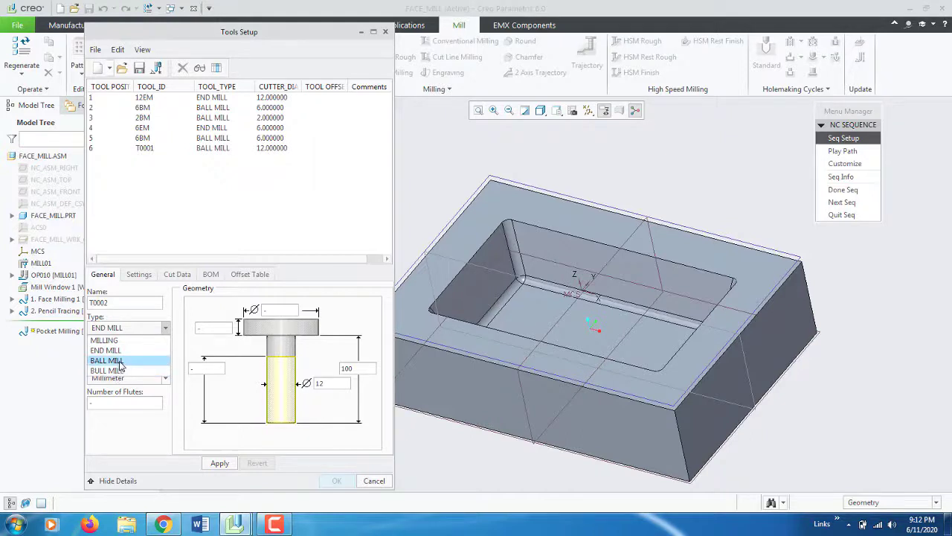
left_click(120, 362)
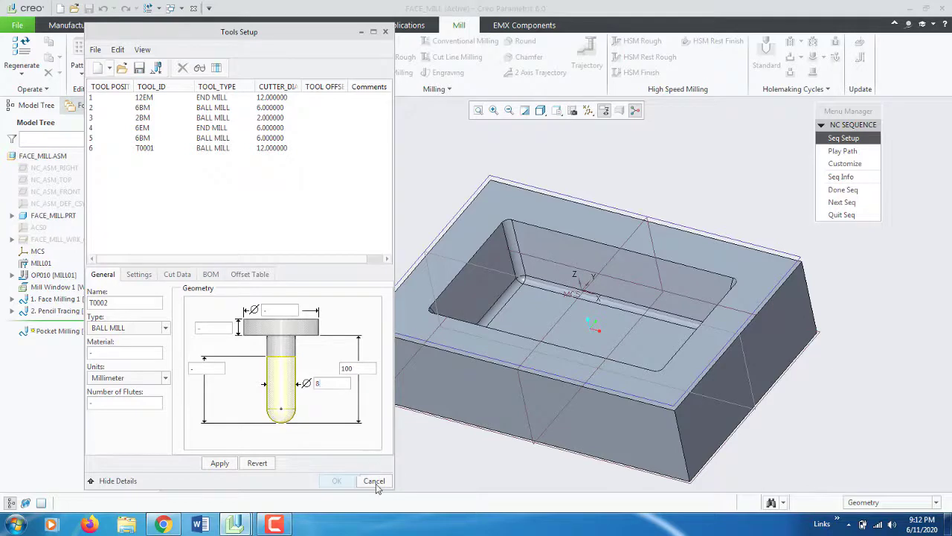
double_click(108, 303)
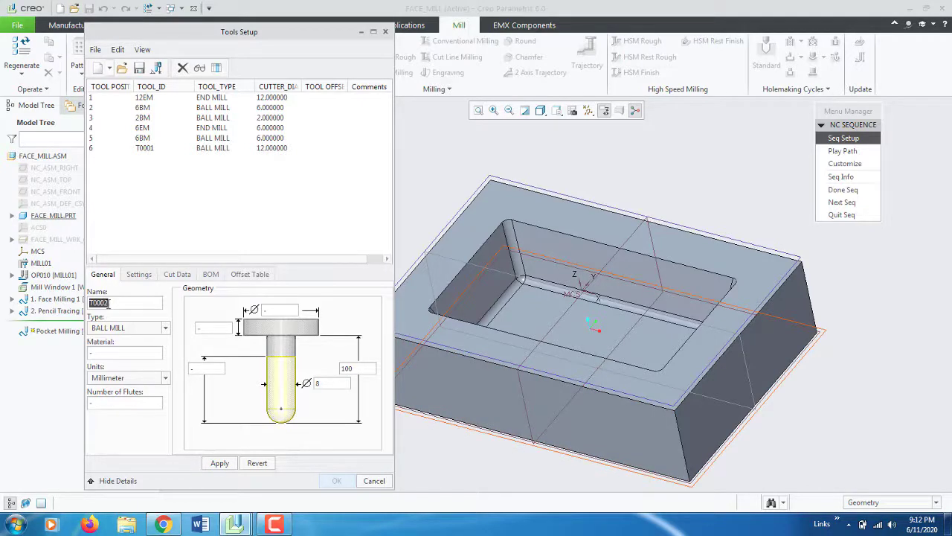
type("8BM")
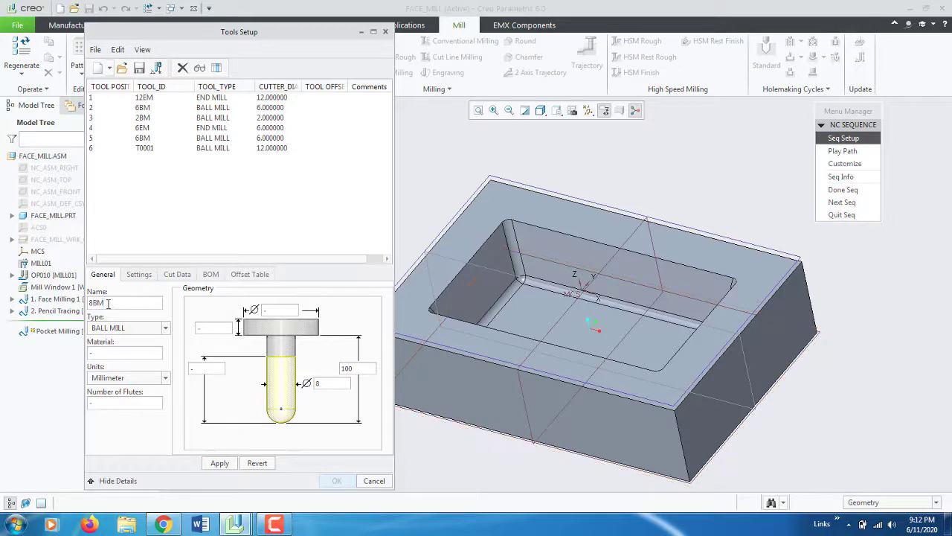
left_click(221, 466)
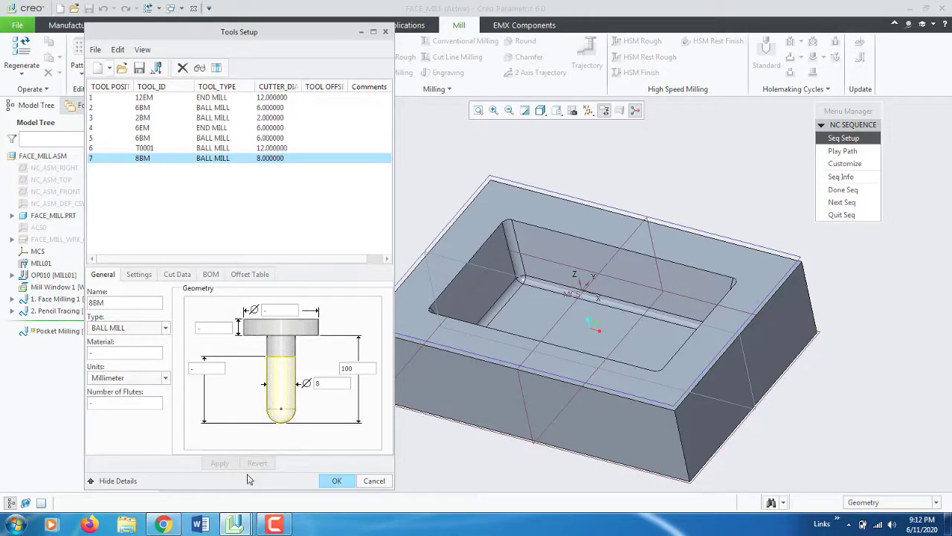
left_click(337, 482)
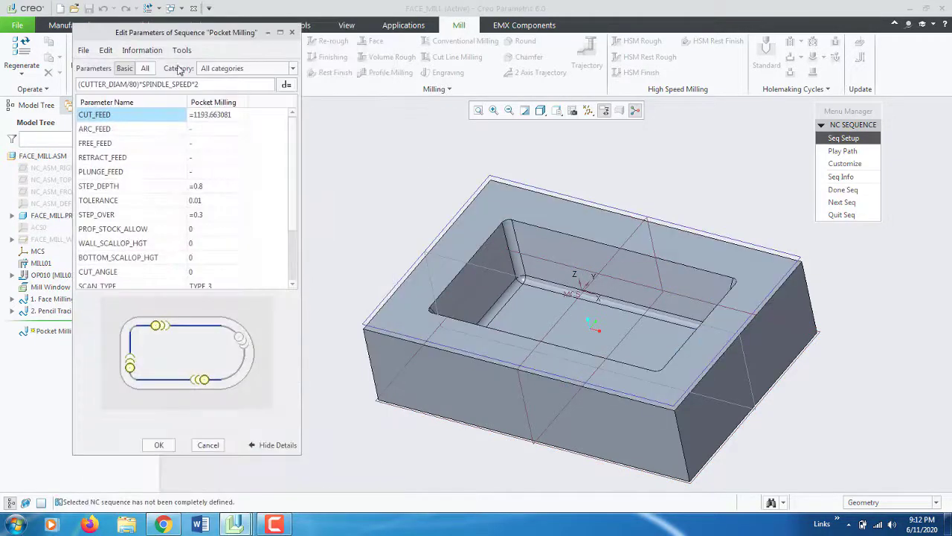
- Enter feeds: cut 1600, arc 1400, free and retract 2000, plunge 200, step depth 0.2
left_click(219, 134)
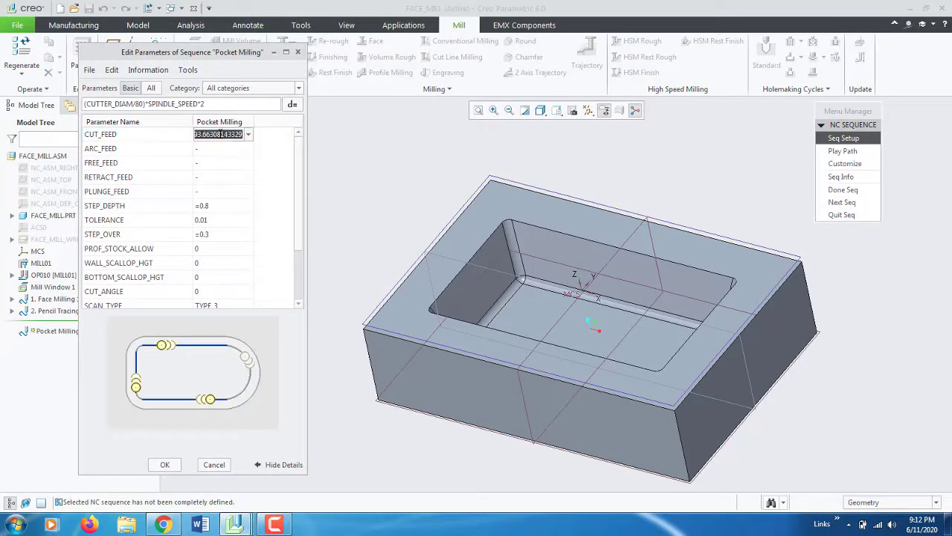
type("1600")
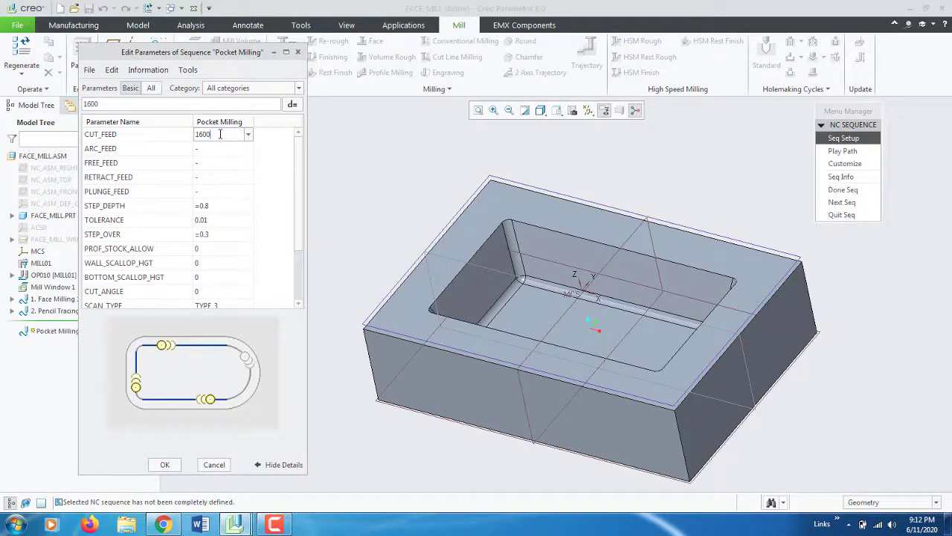
key("Return")
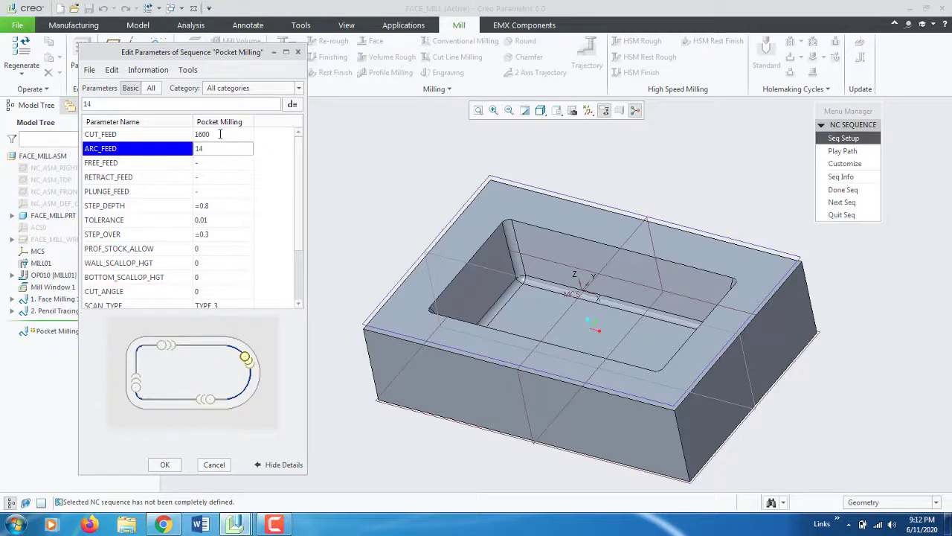
key("Return")
type("2000")
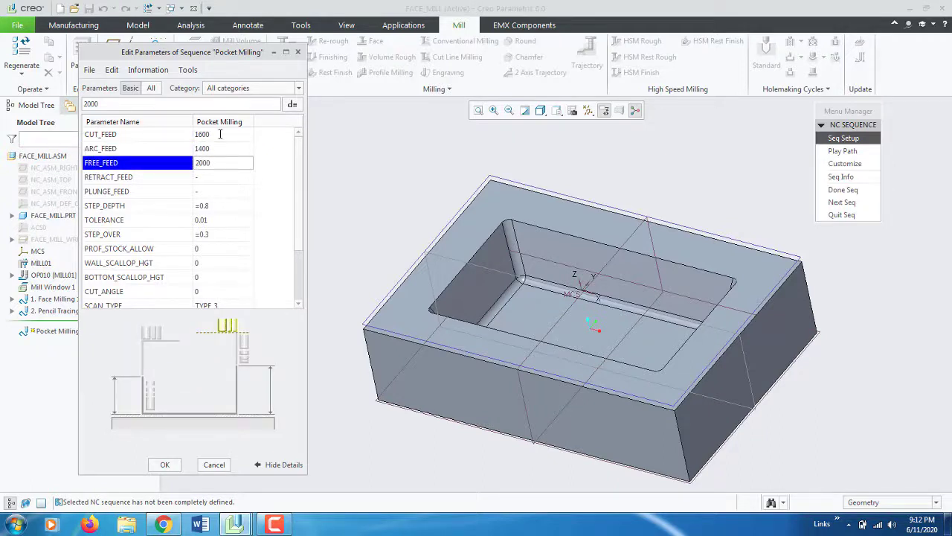
key("Return")
type("2000")
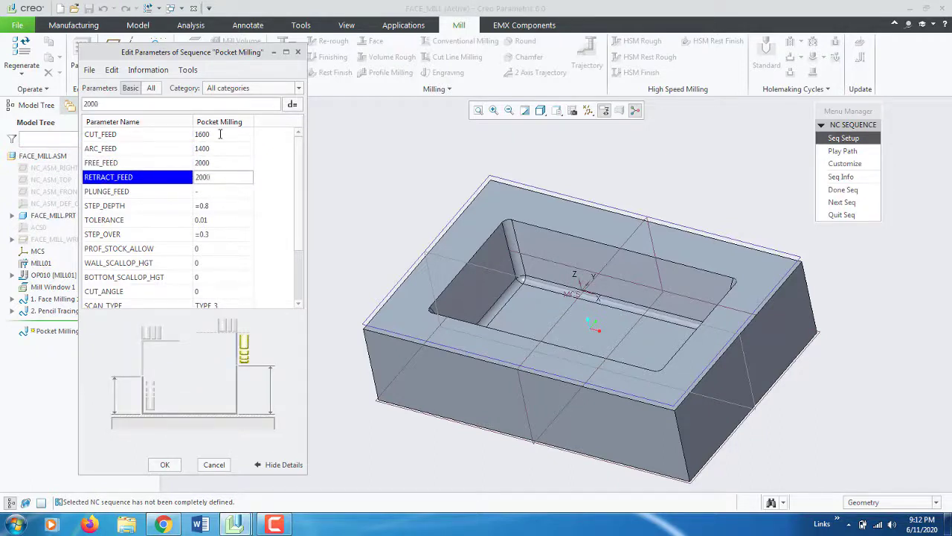
key("Return")
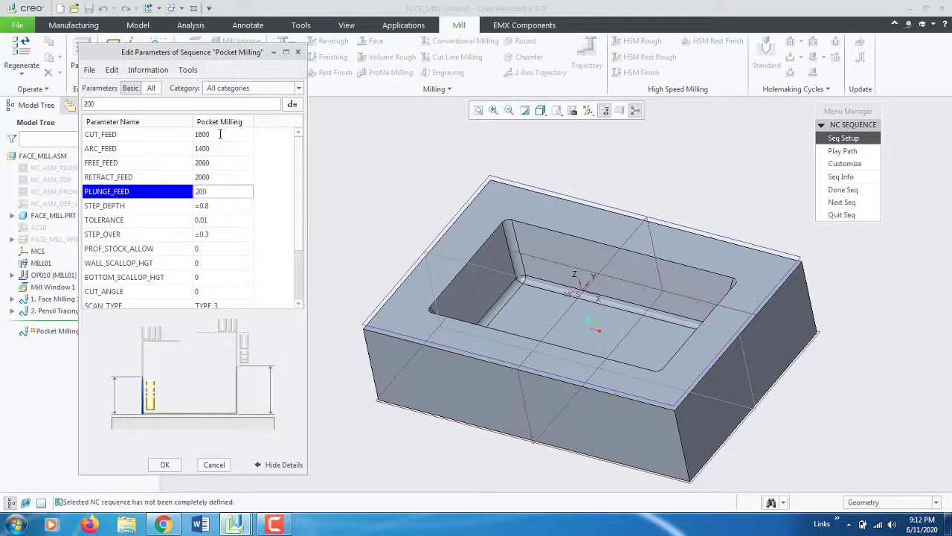
key("Return")
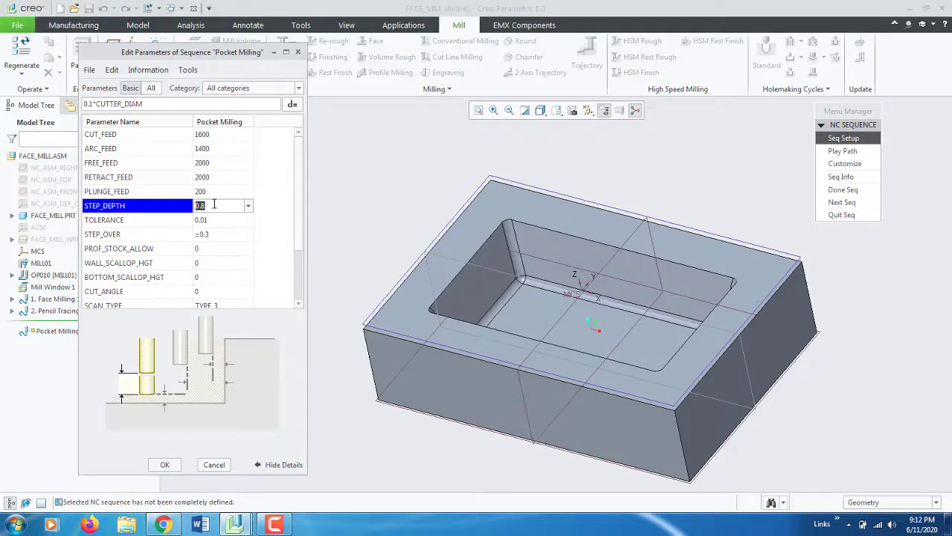
type("0")
- Set STEP_OVER to 1 further down the parameter list
scroll(452, 264, "down", 2)
scroll(458, 272, "down", 3)
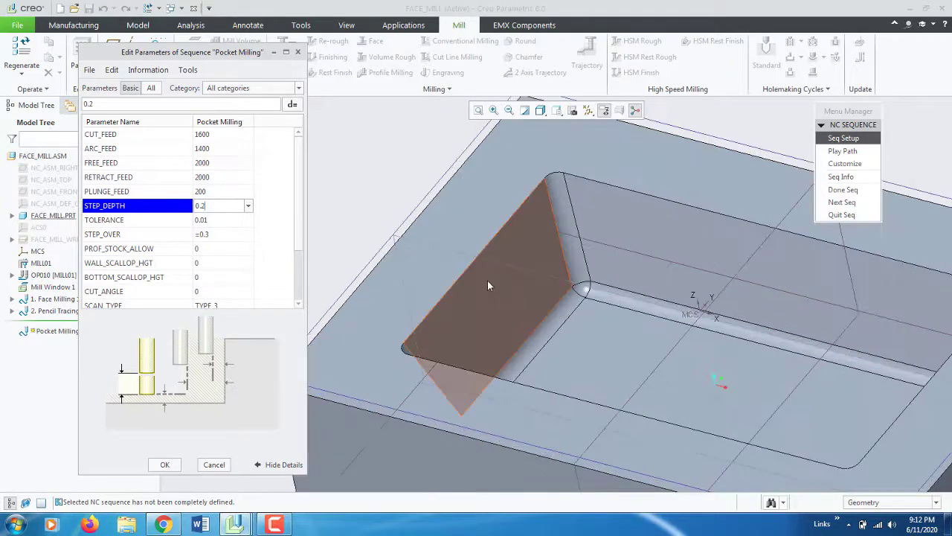
scroll(502, 293, "up", 5)
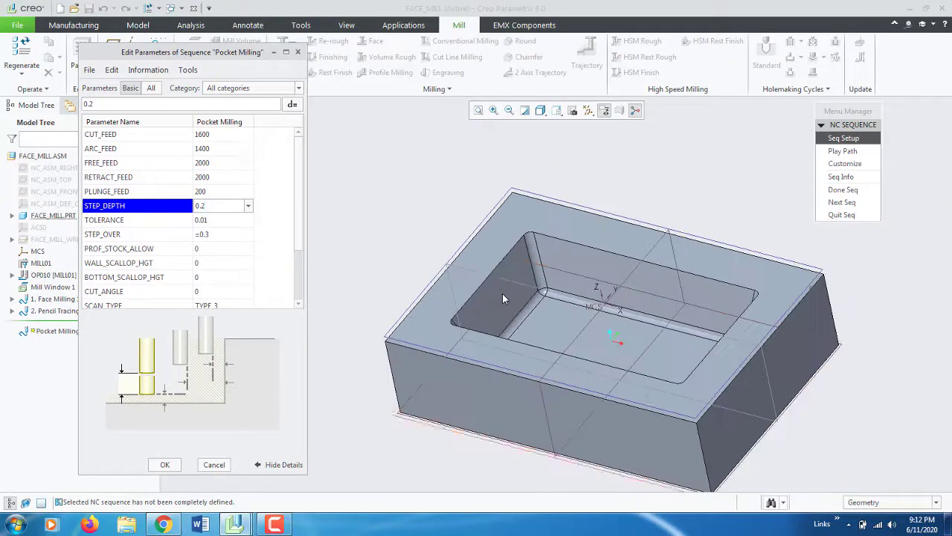
scroll(502, 293, "down", 5)
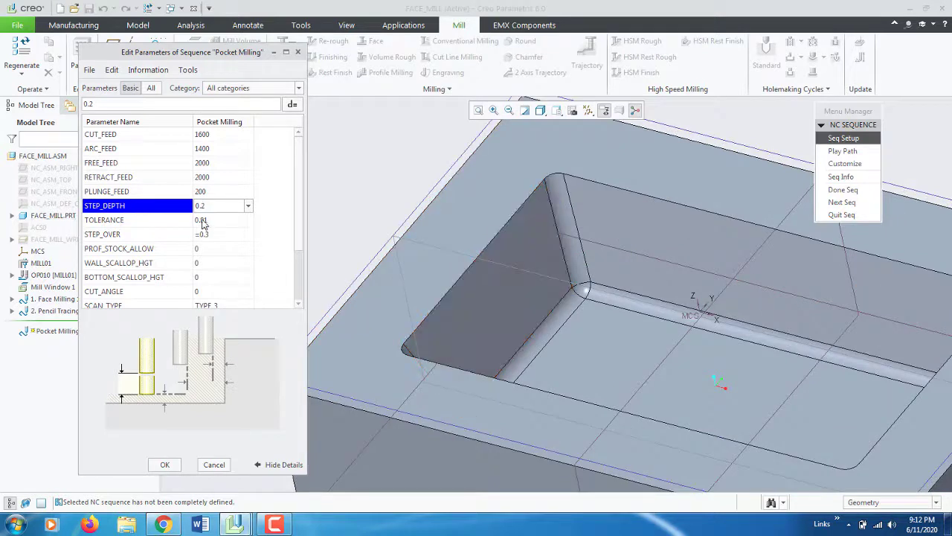
left_click(219, 235)
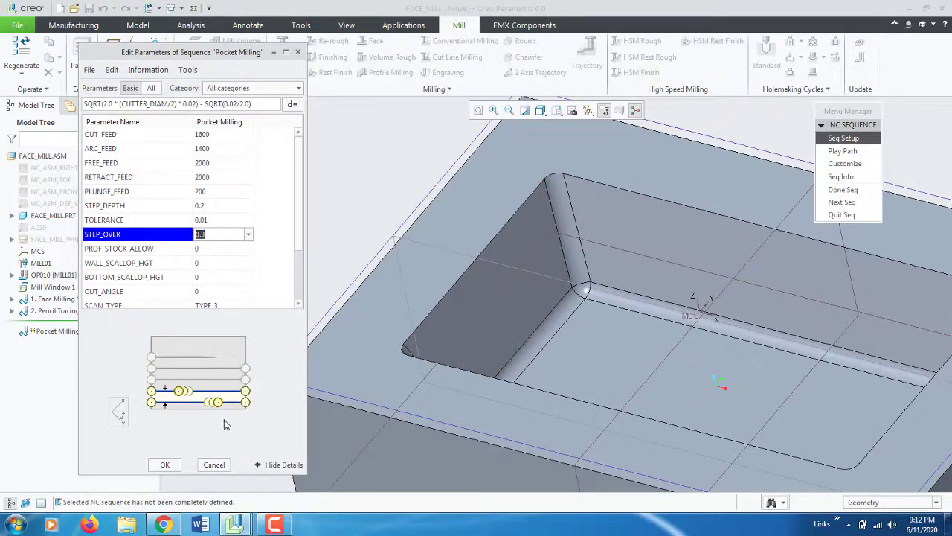
mouse_move(591, 386)
middle_mouse_down()
mouse_move(610, 350)
mouse_move(594, 372)
middle_mouse_up()
scroll(612, 354, "down", 3)
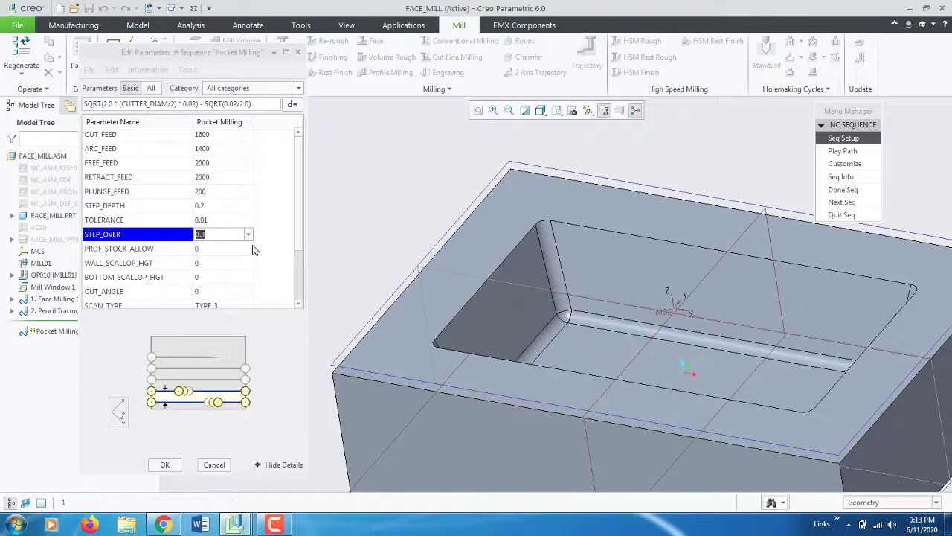
left_click(215, 234)
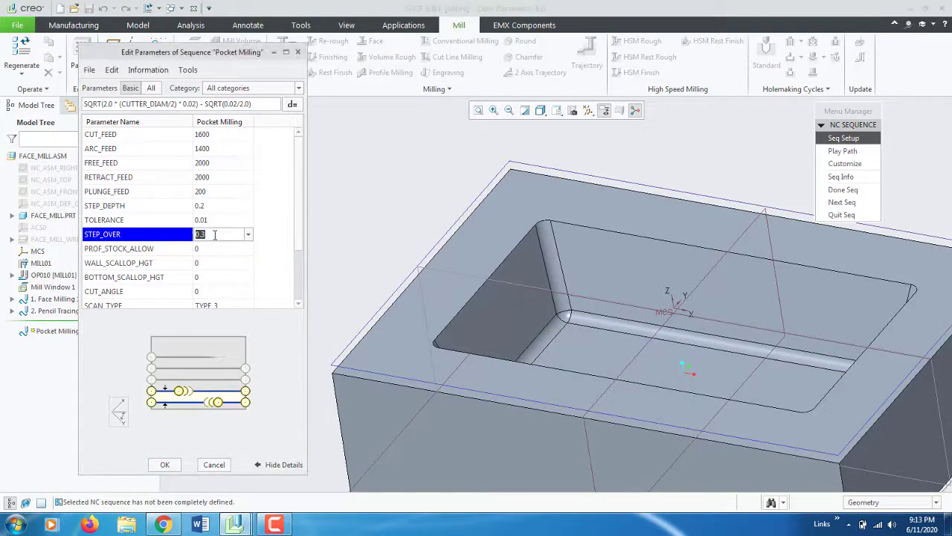
type("1")
- Set CLEAR_DIST to 5 and SPINDLE_SPEED to 4000
left_click(219, 251)
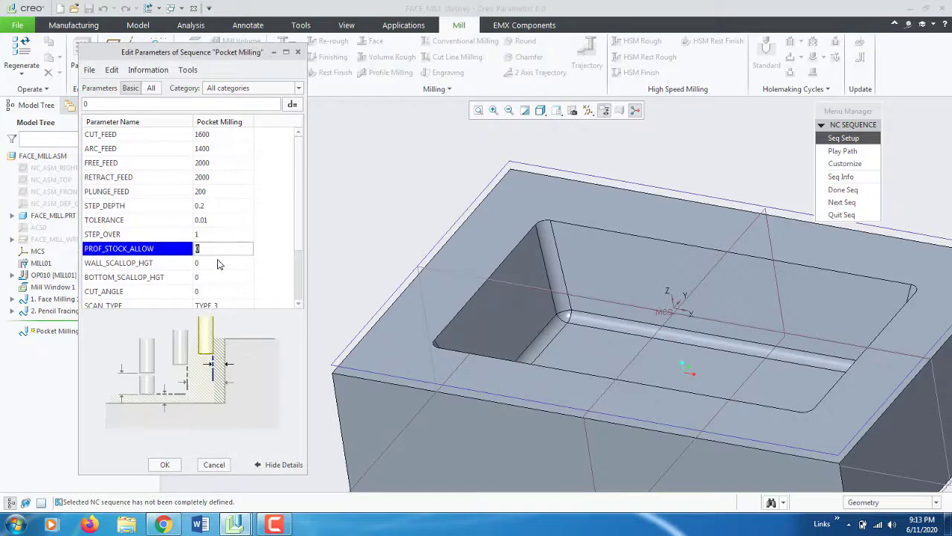
left_click(218, 263)
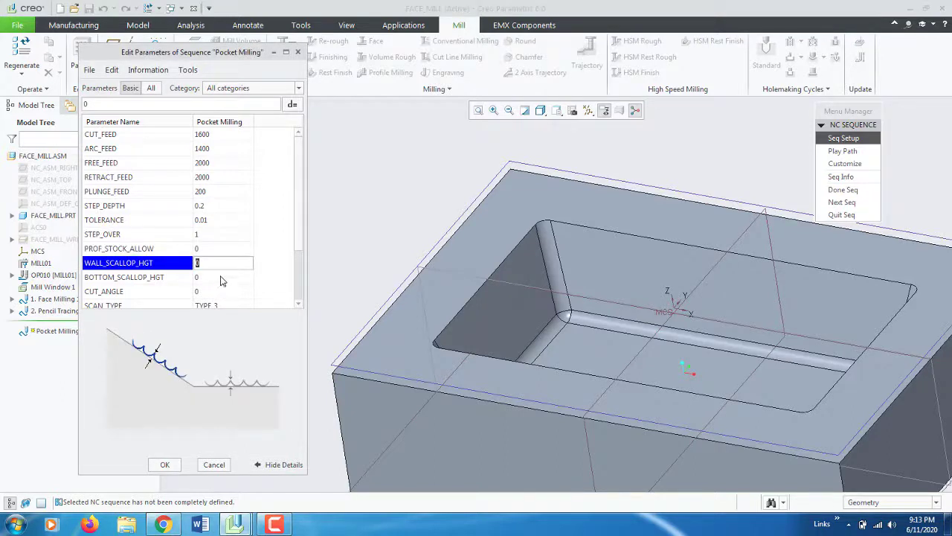
left_click(220, 277)
scroll(220, 294, "down", 2)
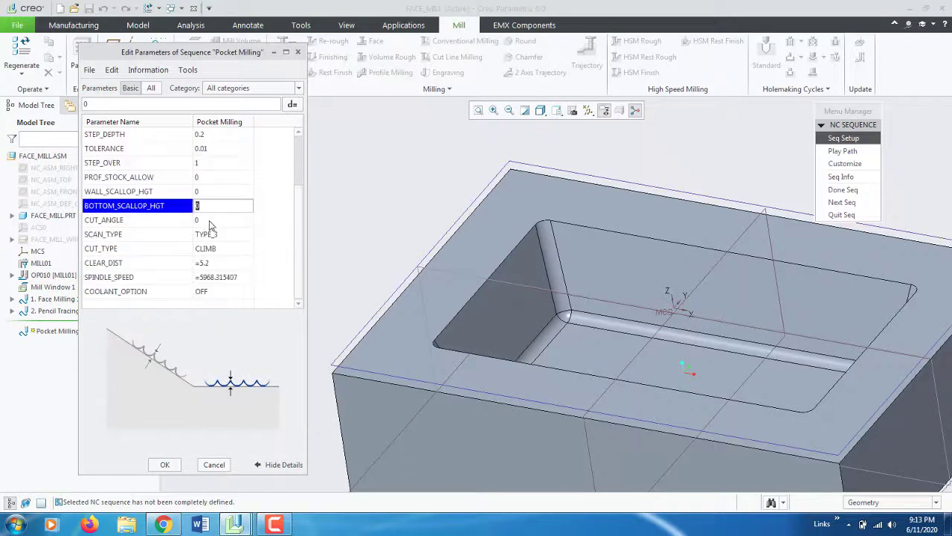
left_click(211, 220)
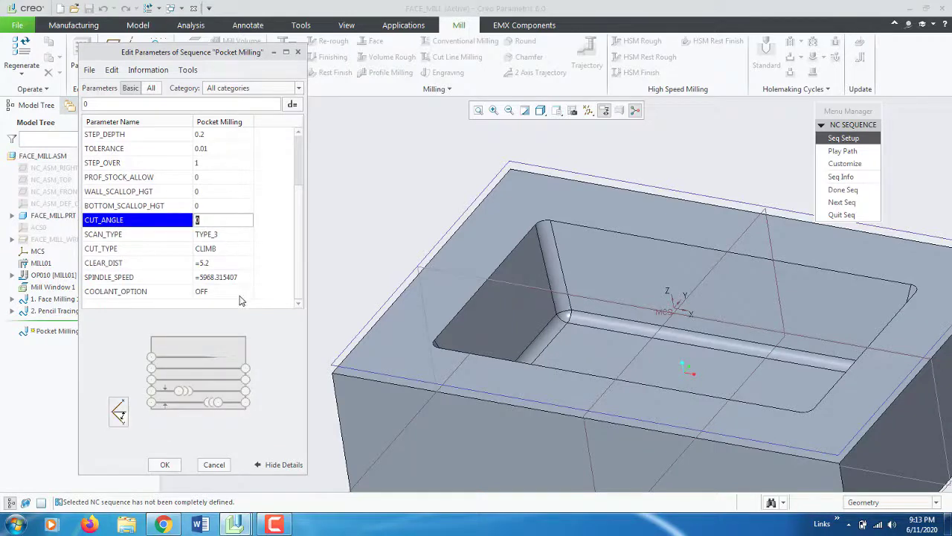
left_click(233, 266)
type("5")
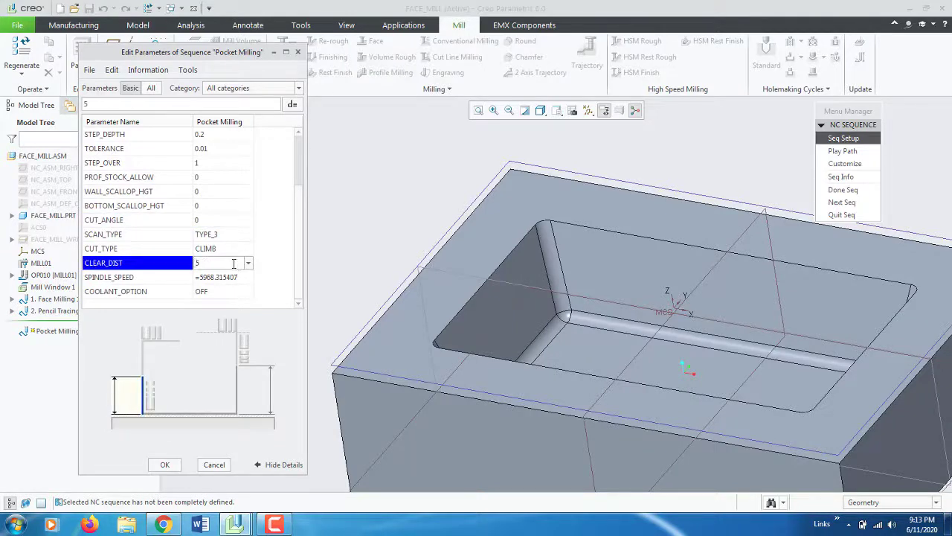
left_click(232, 277)
type("4000")
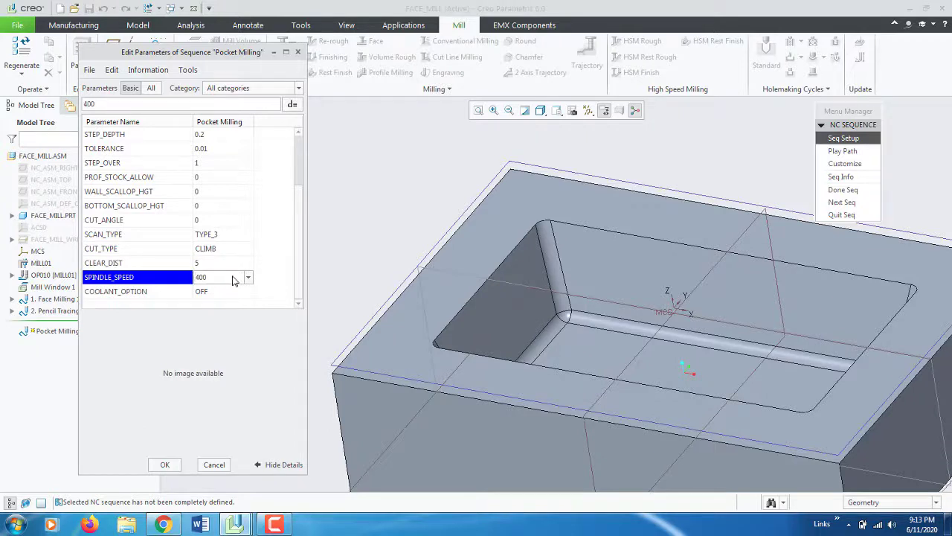
- Accept the machining parameters and start adding surfaces picked from the Model
left_click(165, 465)
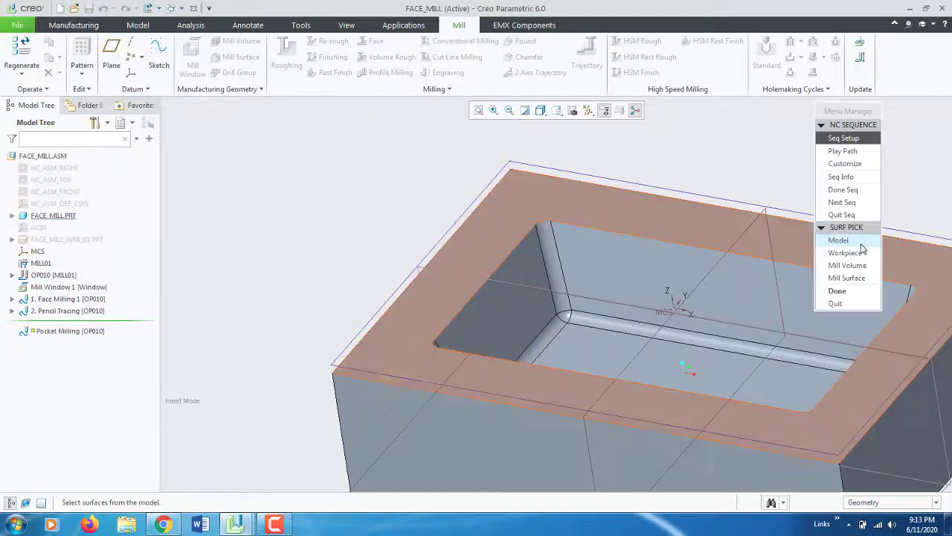
scroll(440, 324, "up", 4)
middle_click_drag(439, 344, 446, 339)
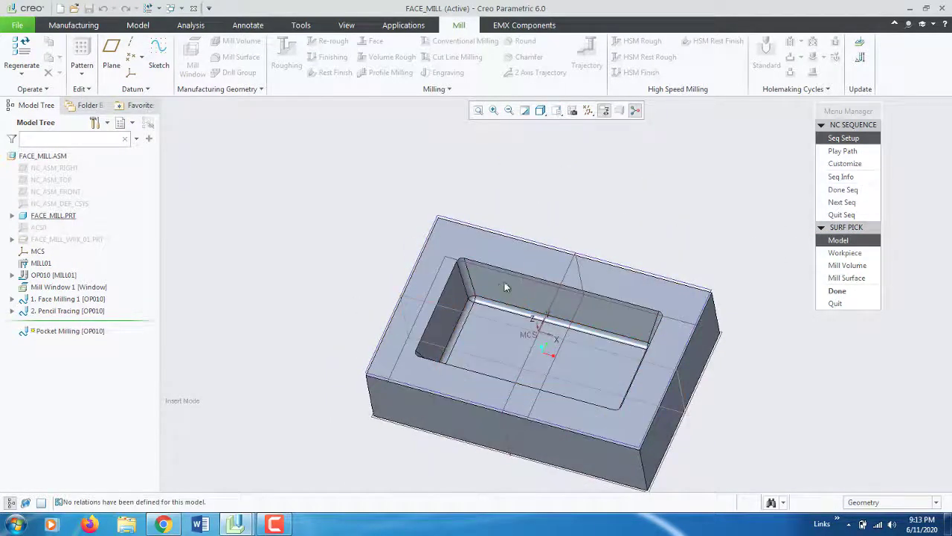
left_click(862, 245)
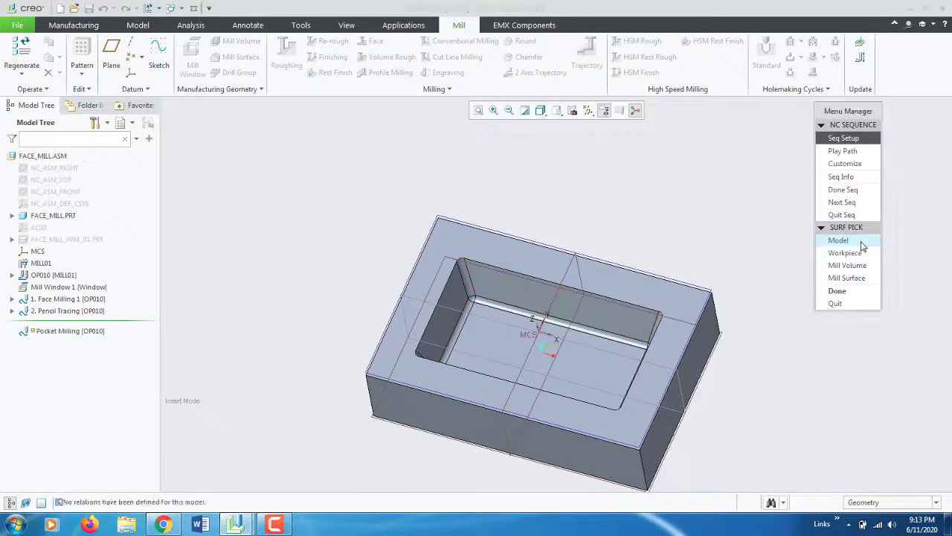
left_click(840, 291)
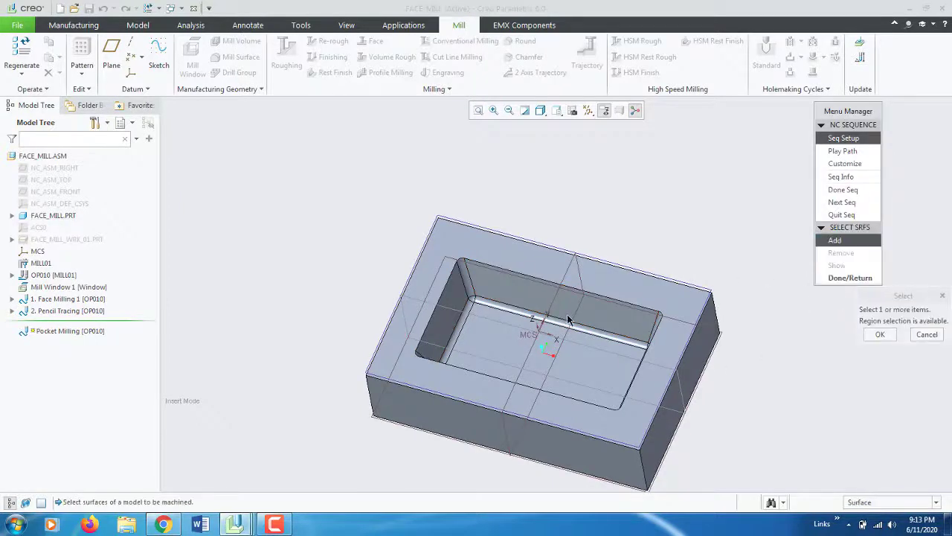
- Select the back, left and lower pocket walls plus their corner and bottom fillets
left_click(539, 292)
scroll(462, 313, "up", 3)
scroll(491, 245, "up", 3)
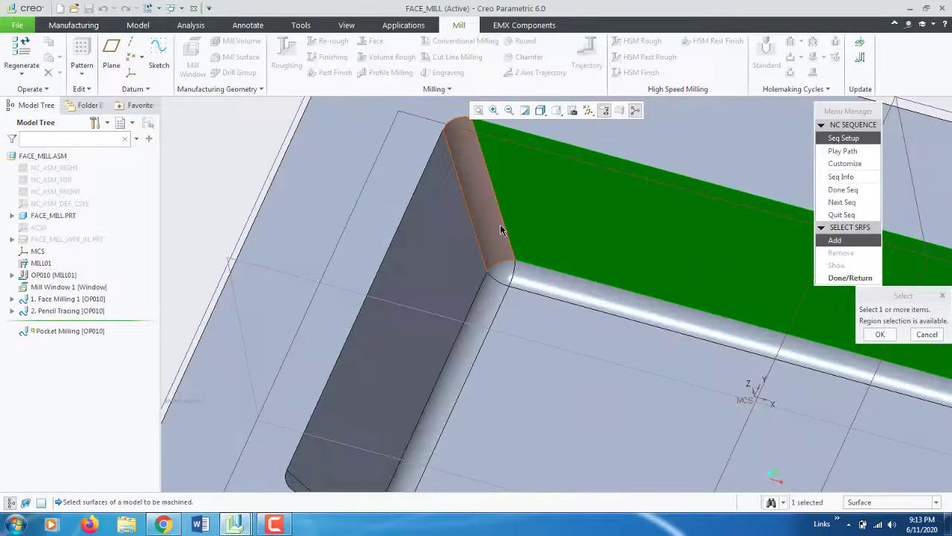
left_click(501, 230)
left_click(467, 266)
left_click(496, 287)
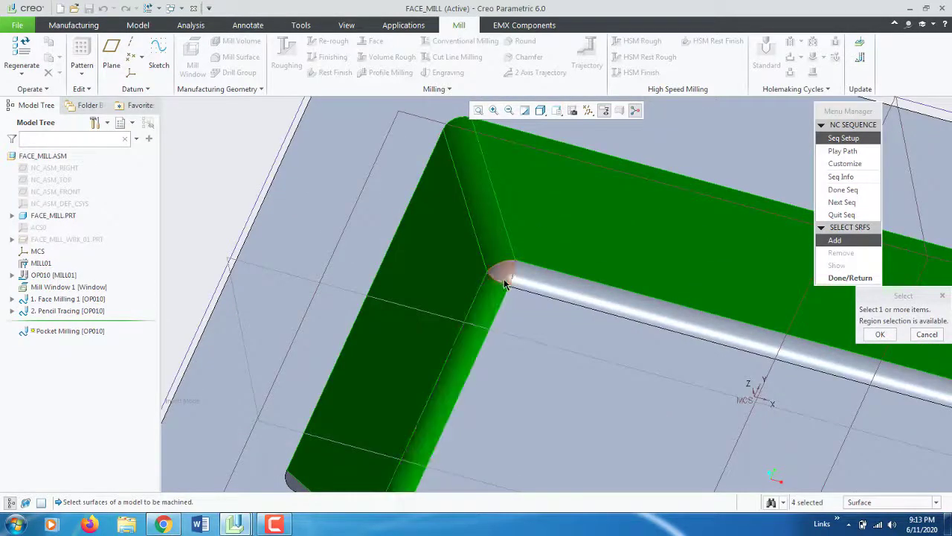
left_click(503, 283)
left_click(535, 291)
scroll(548, 309, "down", 5)
mouse_move(548, 309)
middle_mouse_down()
mouse_move(425, 263)
mouse_move(469, 257)
middle_mouse_up()
scroll(737, 328, "up", 3)
scroll(767, 293, "up", 3)
- Select the remaining walls, corner fillets, floor fillet and pocket floor, then finish picking
left_click(742, 345)
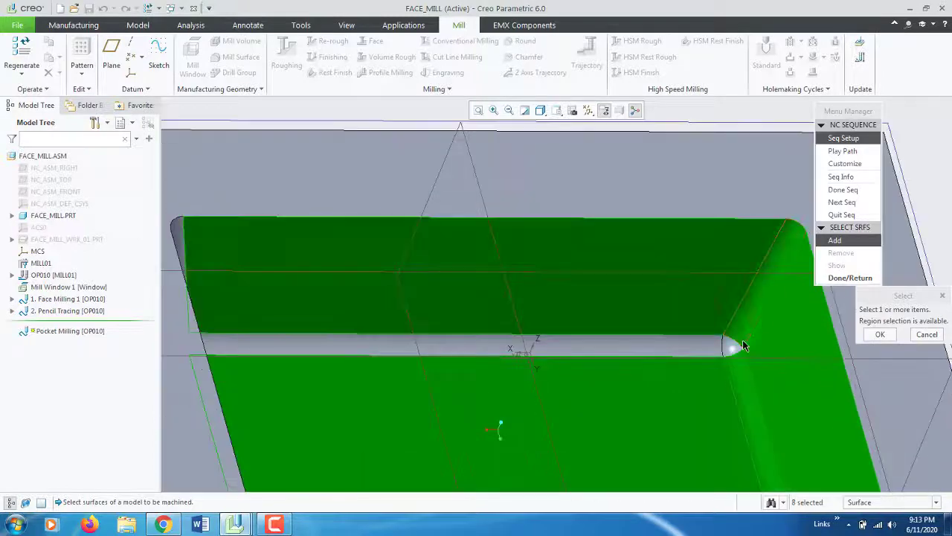
scroll(743, 344, "down", 3)
left_click(676, 347)
mouse_move(675, 347)
middle_mouse_down()
mouse_move(597, 302)
mouse_move(635, 270)
middle_mouse_up()
left_click(633, 269)
left_click(618, 302)
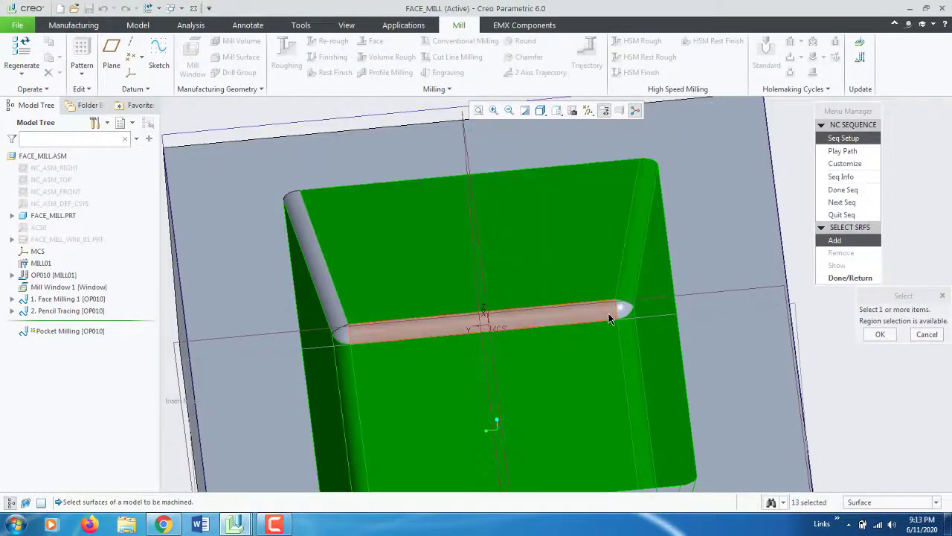
left_click(609, 318)
mouse_move(627, 302)
middle_mouse_down()
mouse_move(596, 272)
mouse_move(709, 219)
mouse_move(913, 286)
middle_mouse_up()
left_click(599, 258)
scroll(610, 261, "up", 3)
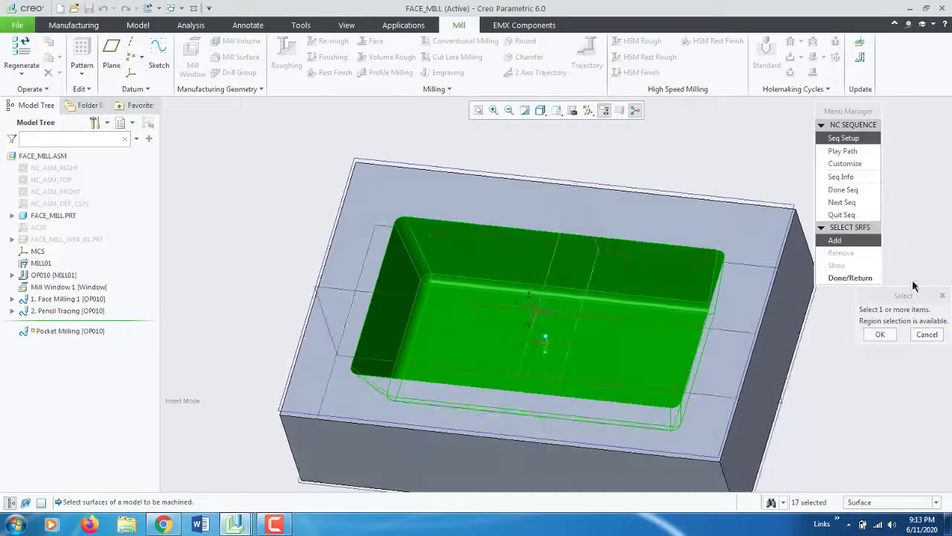
left_click(881, 335)
- Compute the new toolpath via Play Path > Screen Play and set display speed to slowest
left_click(850, 277)
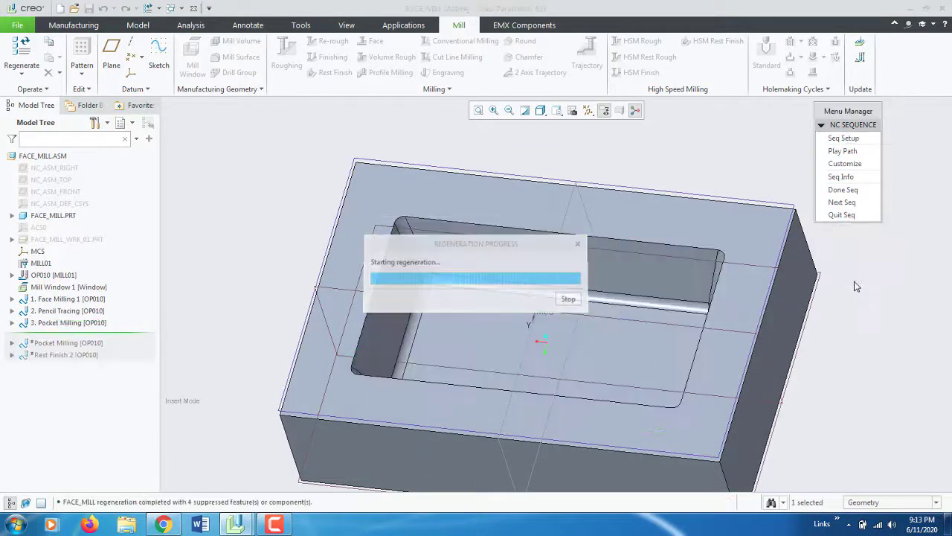
left_click(842, 151)
left_click(845, 253)
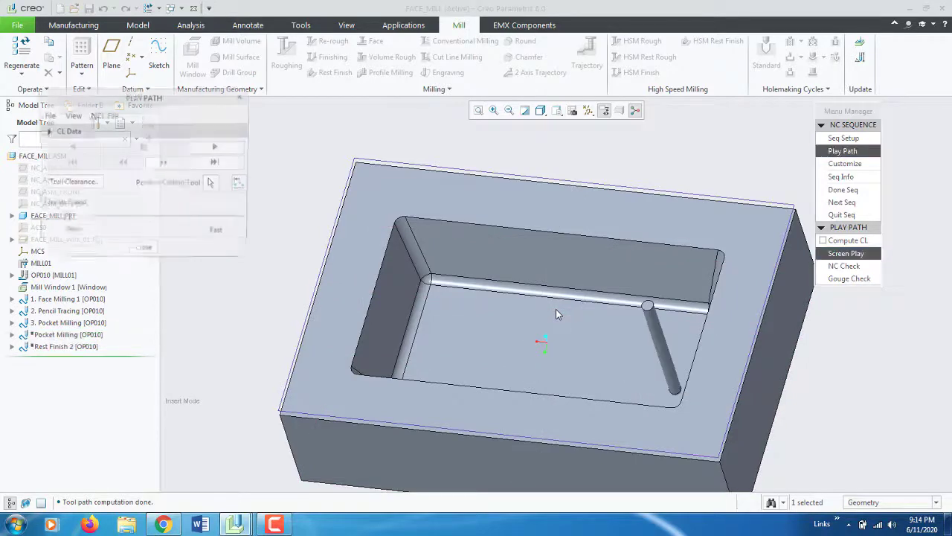
mouse_move(540, 341)
middle_mouse_down()
mouse_move(702, 289)
mouse_move(691, 350)
middle_mouse_up()
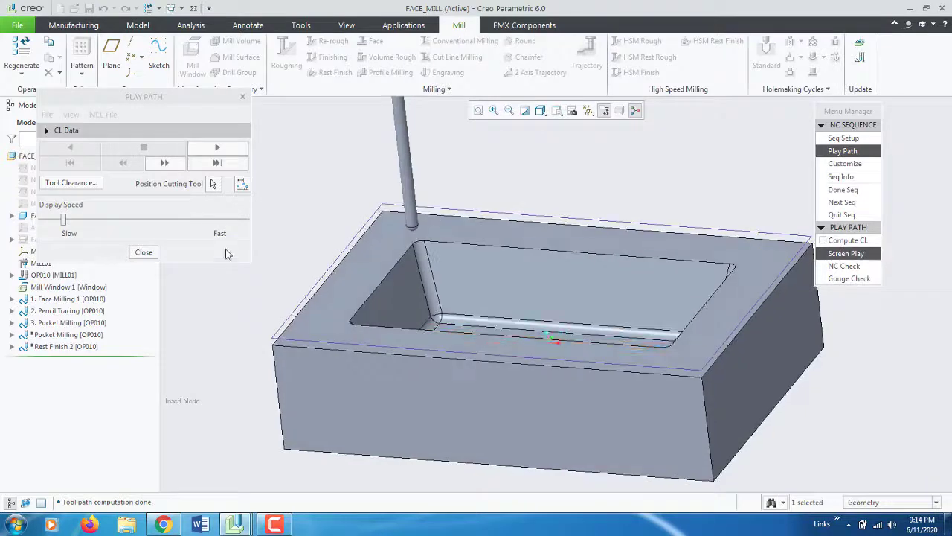
left_click_drag(63, 221, 3, 222)
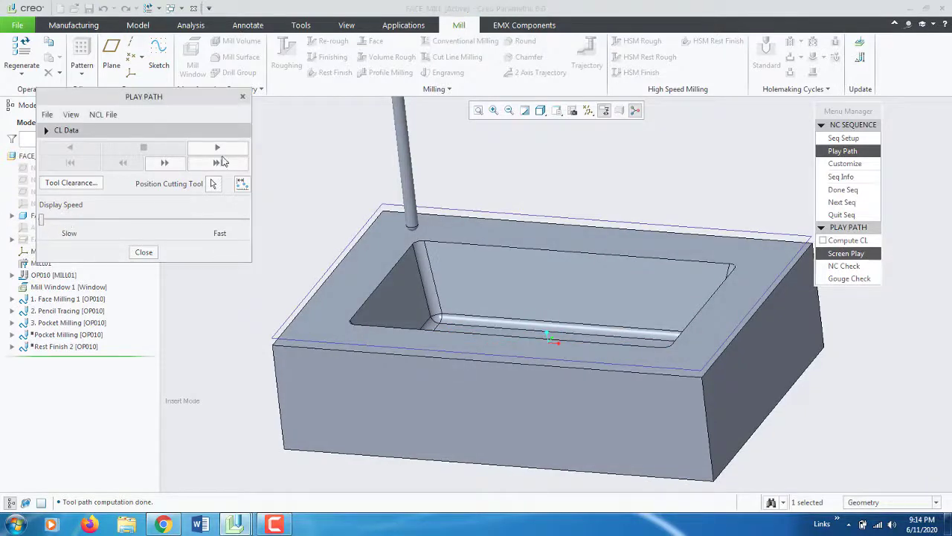
mouse_move(499, 289)
middle_mouse_down()
mouse_move(462, 228)
mouse_move(325, 236)
middle_mouse_up()
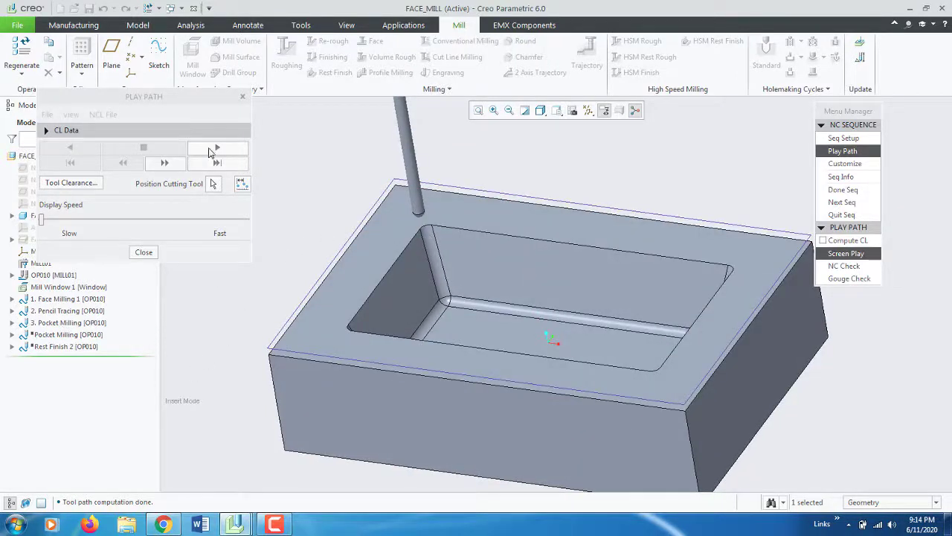
- Play the pocket toolpath, raising the playback speed and then easing it down somewhat
left_click(210, 151)
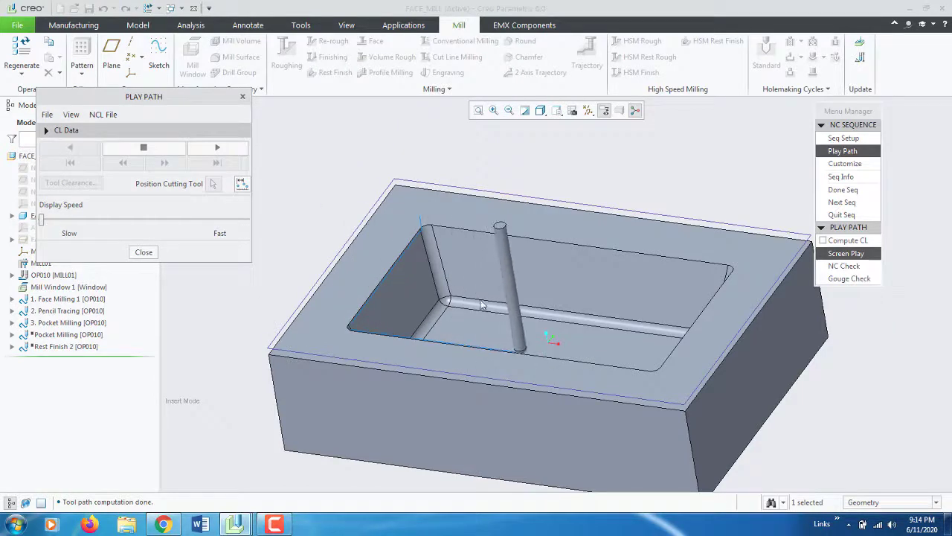
scroll(392, 233, "down", 2)
scroll(392, 233, "down", 1)
scroll(305, 263, "up", 1)
scroll(305, 263, "up", 2)
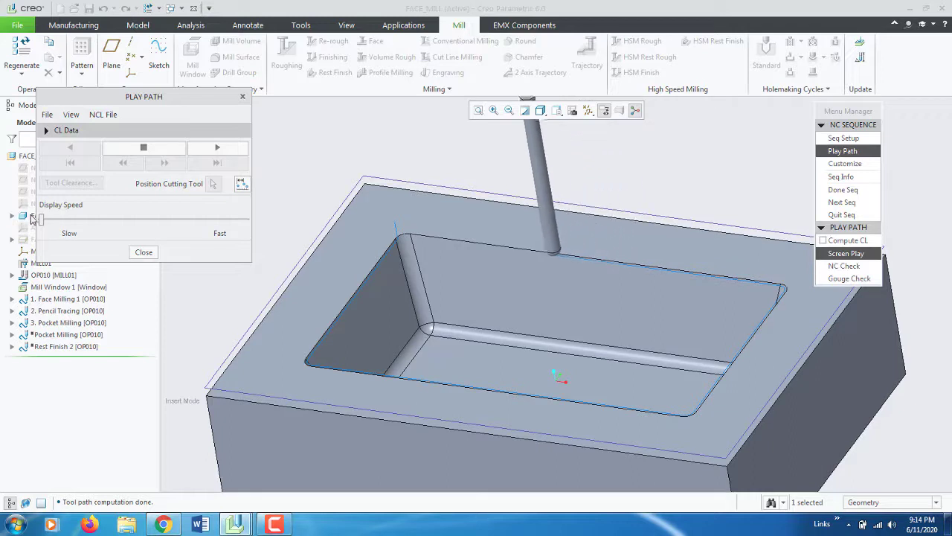
left_click_drag(40, 219, 59, 219)
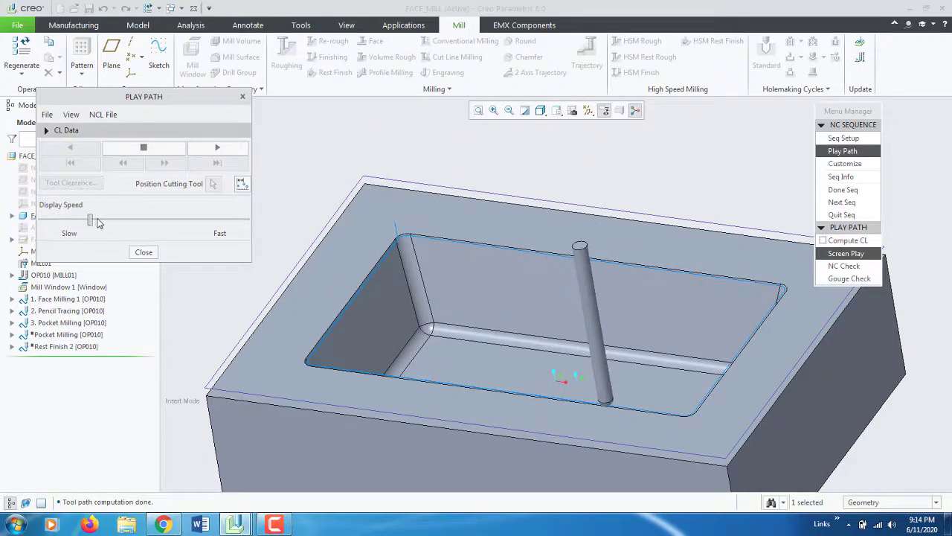
left_click_drag(60, 220, 98, 219)
scroll(401, 242, "down", 2)
scroll(400, 244, "down", 2)
scroll(395, 246, "down", 2)
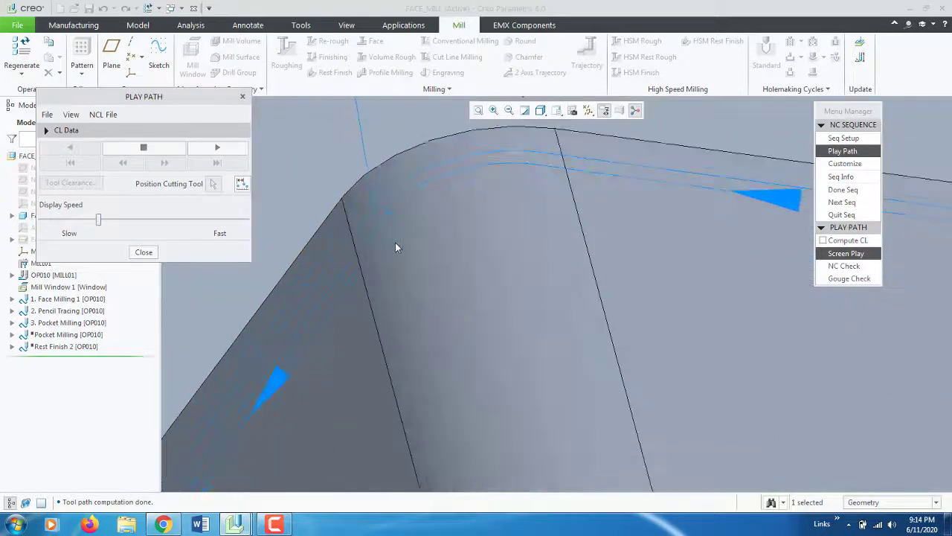
scroll(372, 205, "down", 2)
scroll(398, 221, "up", 1)
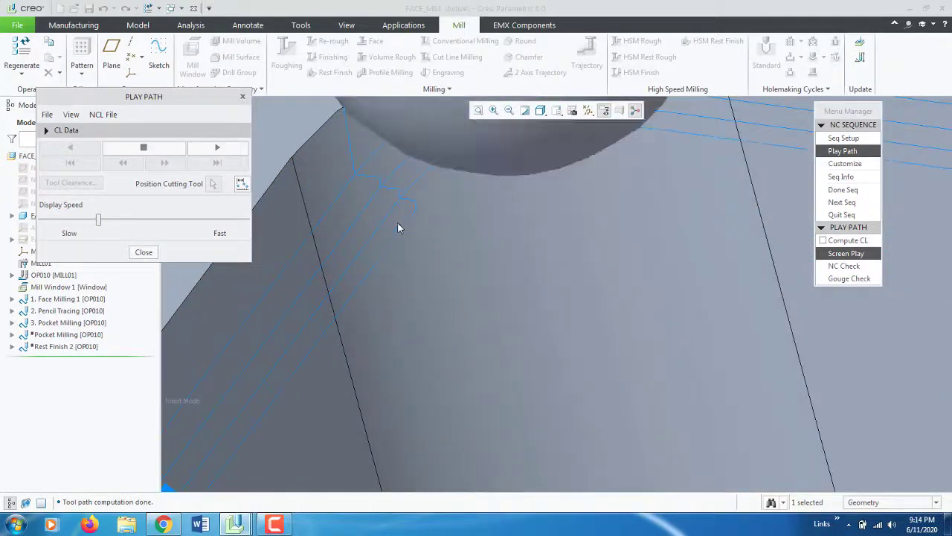
scroll(354, 187, "up", 2)
scroll(354, 188, "up", 2)
scroll(354, 188, "up", 3)
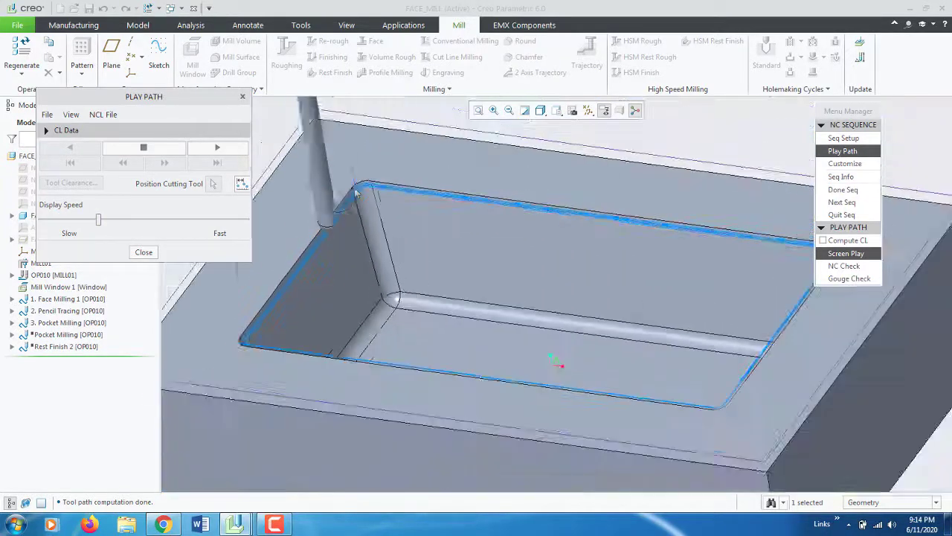
left_click(169, 221)
left_click(170, 223)
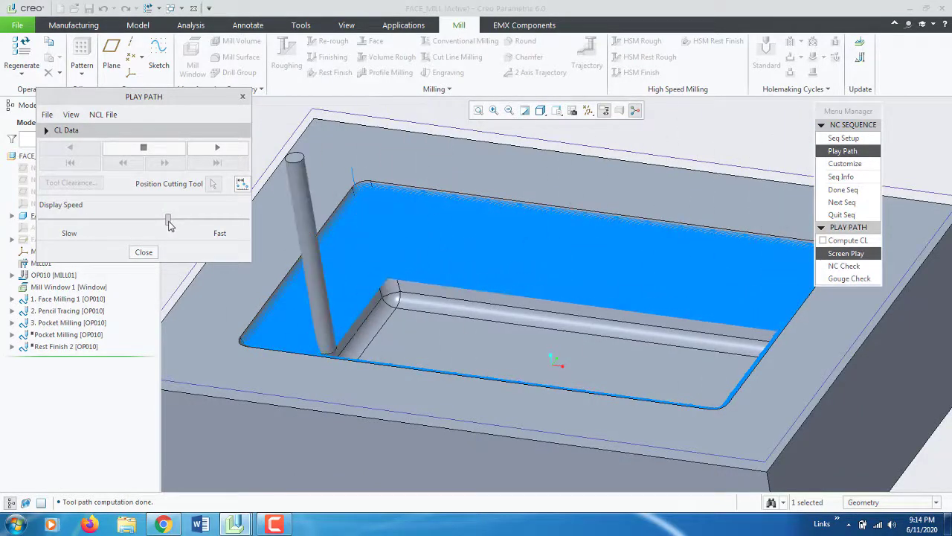
mouse_move(168, 221)
left_mouse_down()
mouse_move(119, 221)
mouse_move(114, 233)
left_mouse_up()
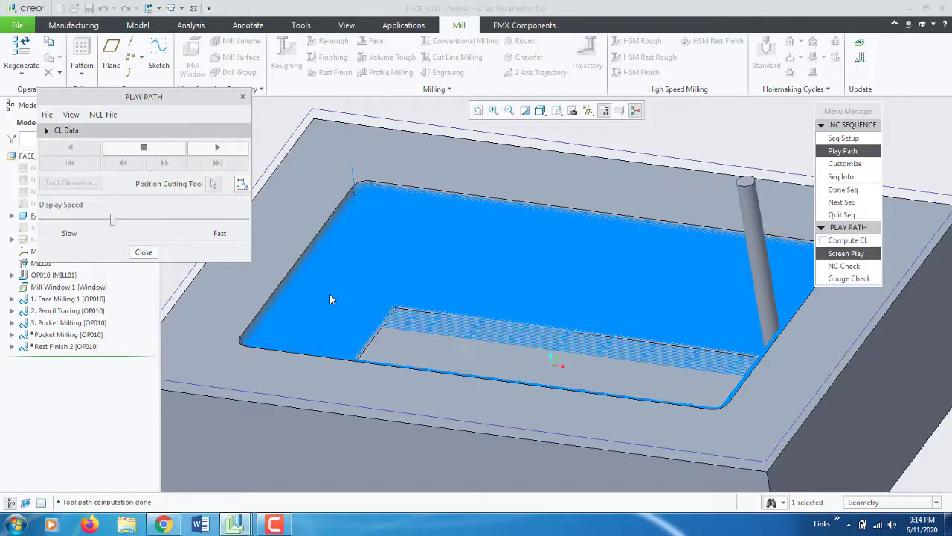
- Orbit and zoom around the pocket to inspect the toolpath, then close the playback
scroll(329, 293, "down", 2)
scroll(460, 252, "down", 2)
scroll(460, 251, "down", 3)
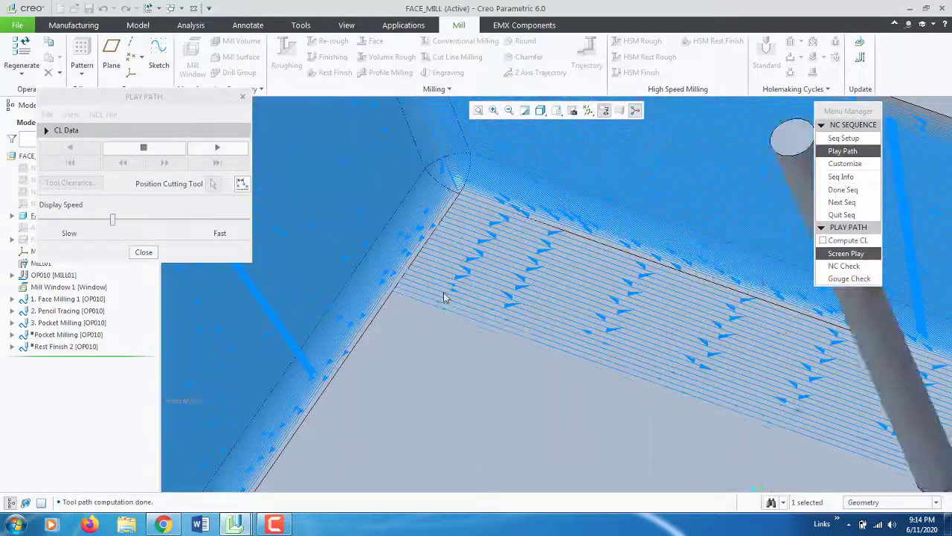
scroll(460, 251, "up", 5)
middle_click_drag(459, 251, 446, 362)
scroll(447, 341, "up", 3)
scroll(446, 362, "up", 2)
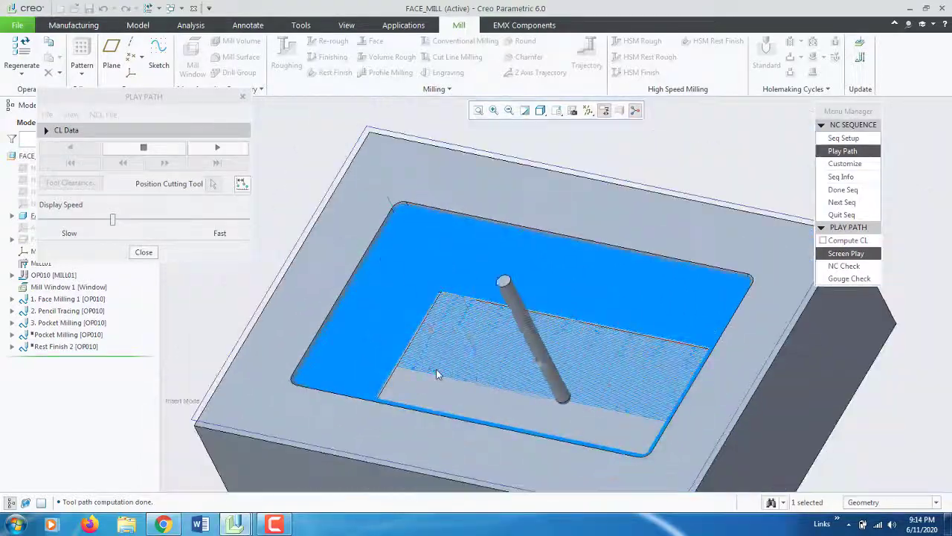
mouse_move(421, 405)
middle_mouse_down()
mouse_move(425, 389)
mouse_move(542, 372)
mouse_move(405, 365)
mouse_move(480, 325)
middle_mouse_up()
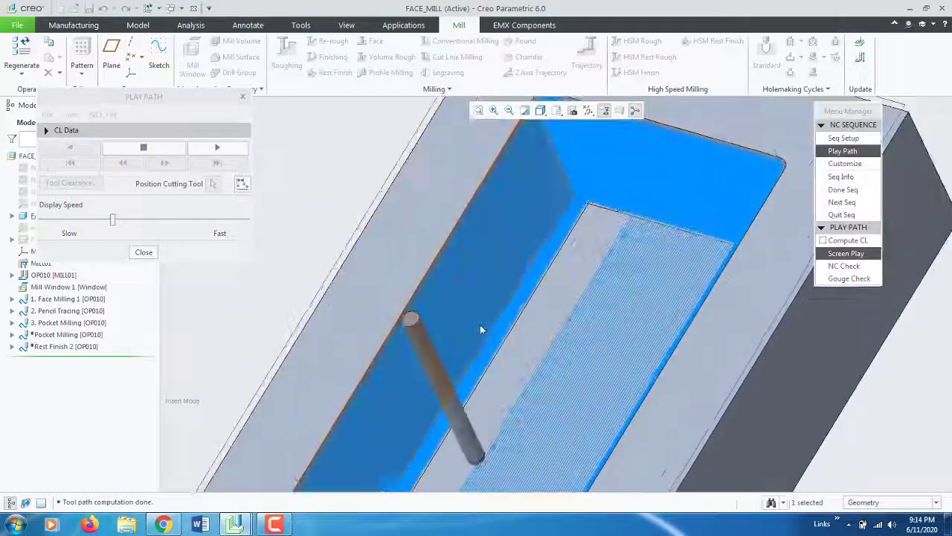
scroll(603, 319, "down", 3)
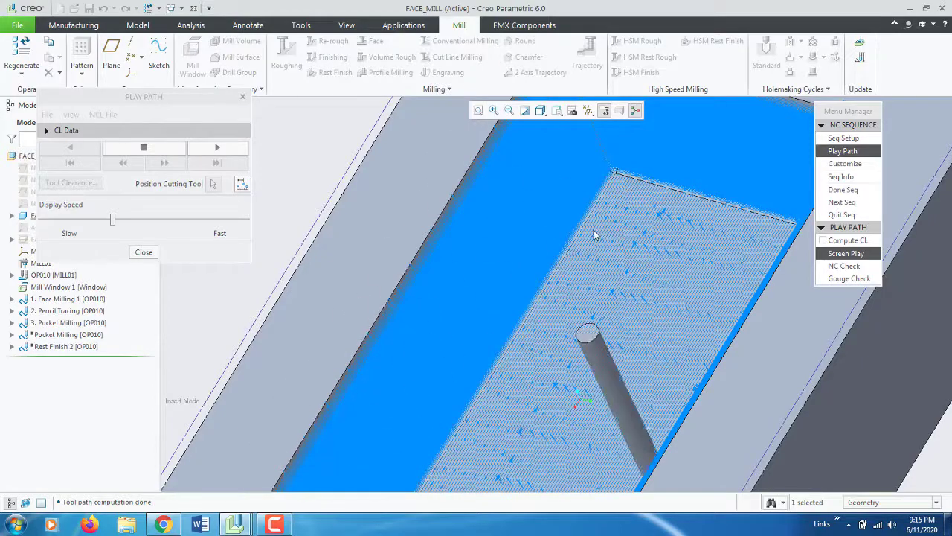
scroll(628, 192, "up", 3)
mouse_move(627, 192)
middle_mouse_down()
mouse_move(680, 281)
mouse_move(659, 313)
mouse_move(652, 282)
middle_mouse_up()
scroll(465, 276, "down", 3)
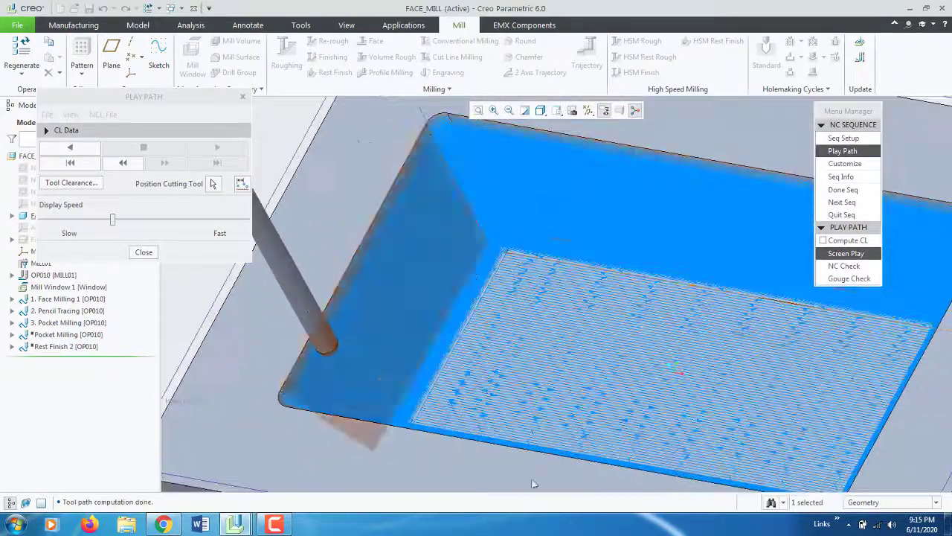
scroll(521, 312, "up", 3)
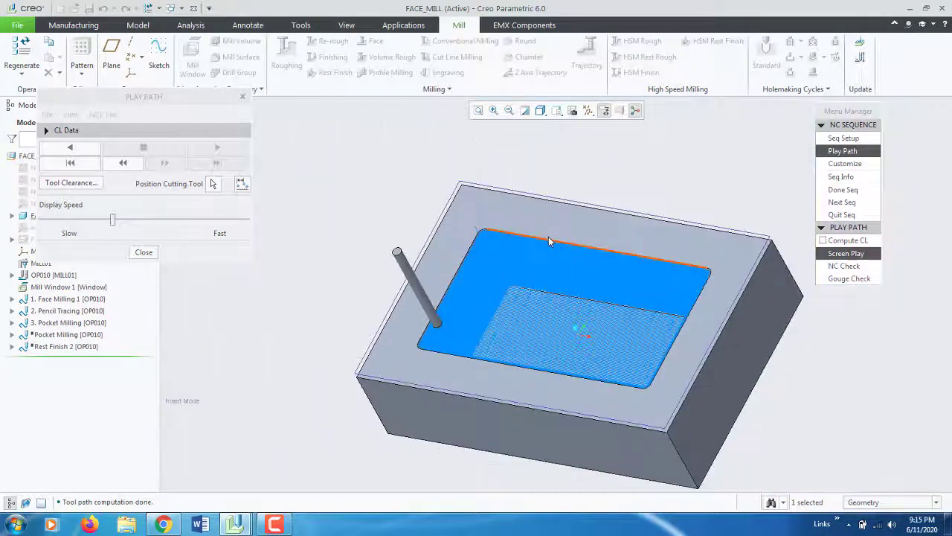
scroll(543, 323, "up", 1)
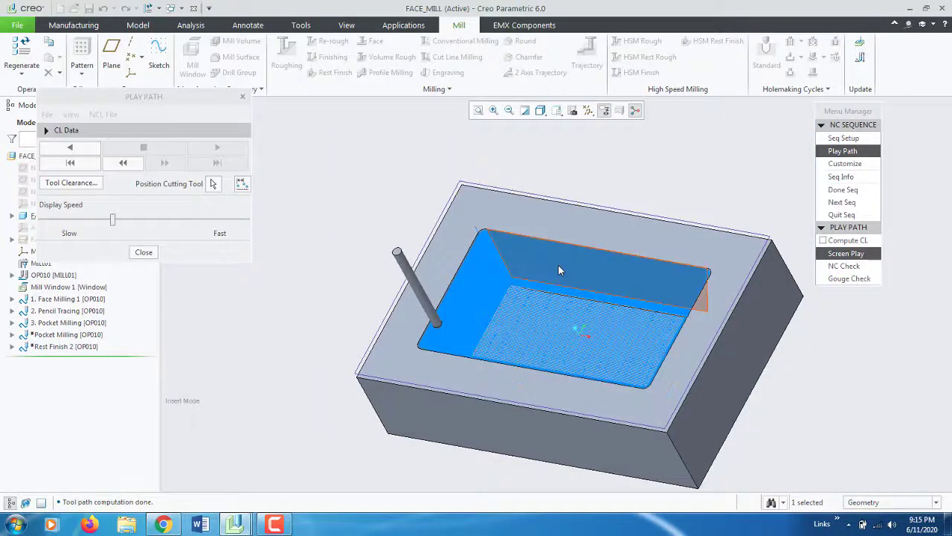
scroll(563, 291, "down", 2)
scroll(563, 290, "down", 2)
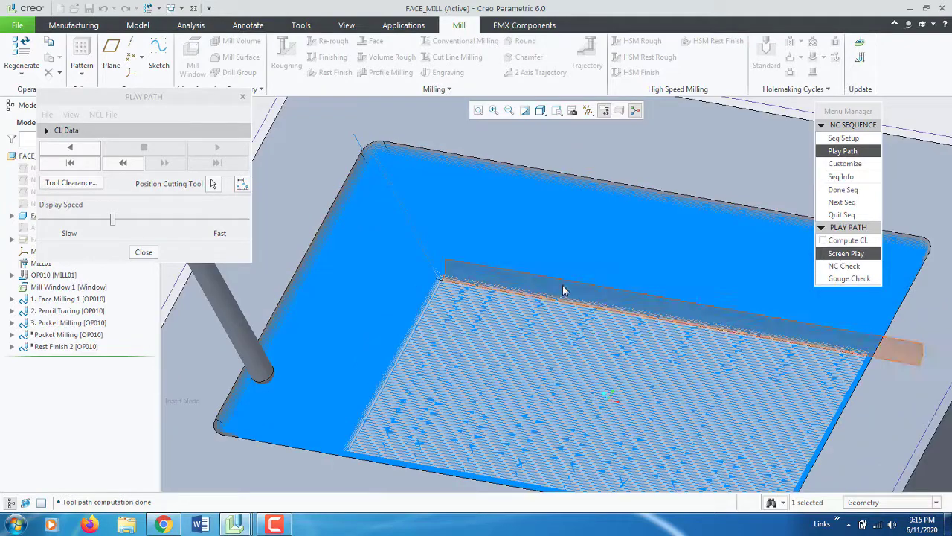
scroll(563, 290, "up", 2)
scroll(558, 331, "up", 2)
scroll(521, 342, "up", 1)
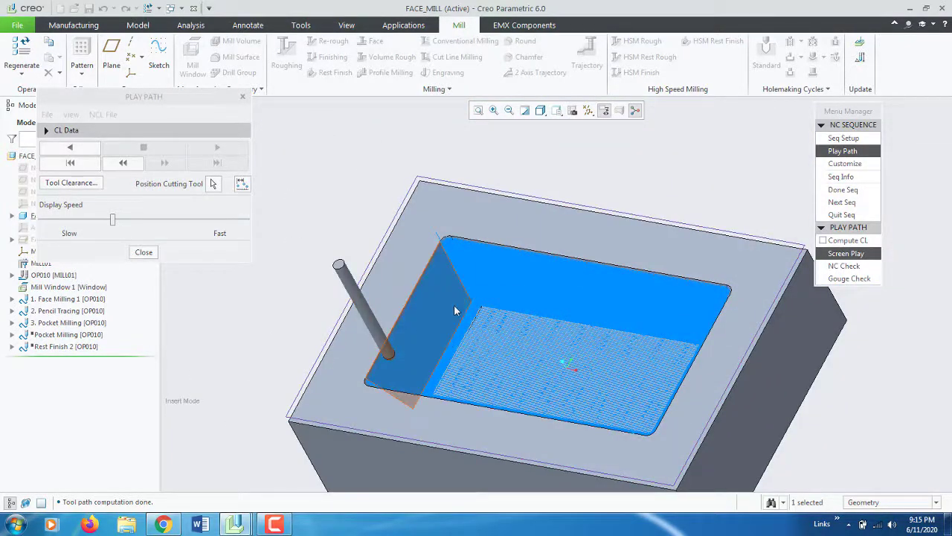
left_click(143, 252)
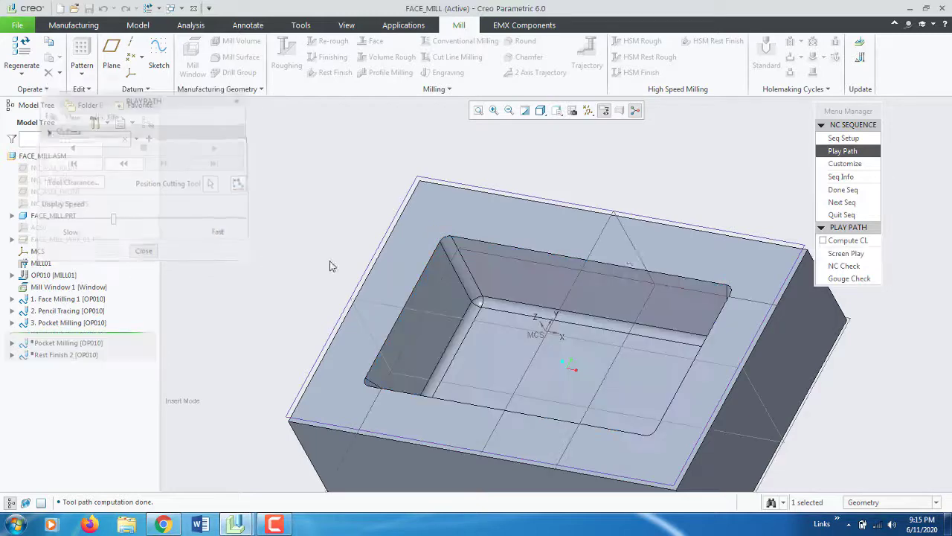
- Finish the current sequence and return to the standard isometric view
left_click(857, 191)
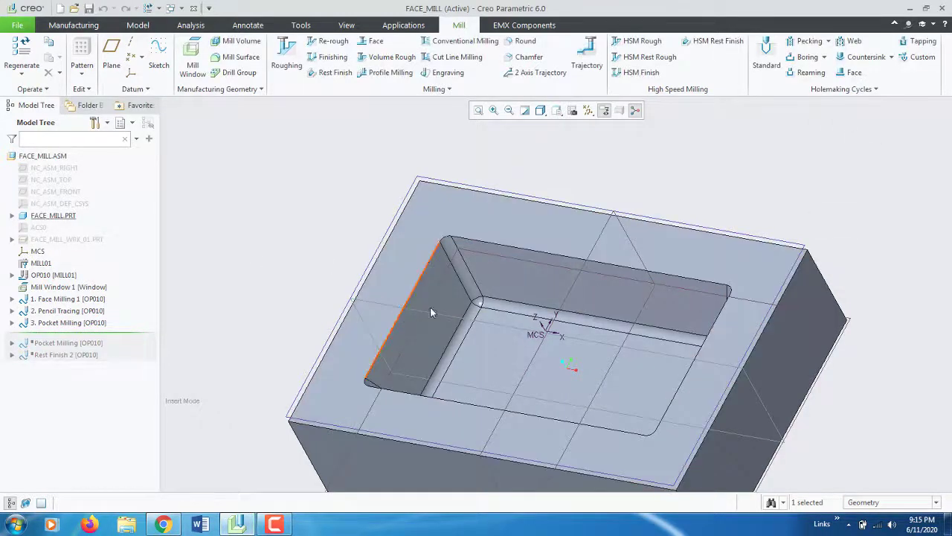
scroll(430, 306, "up", 4)
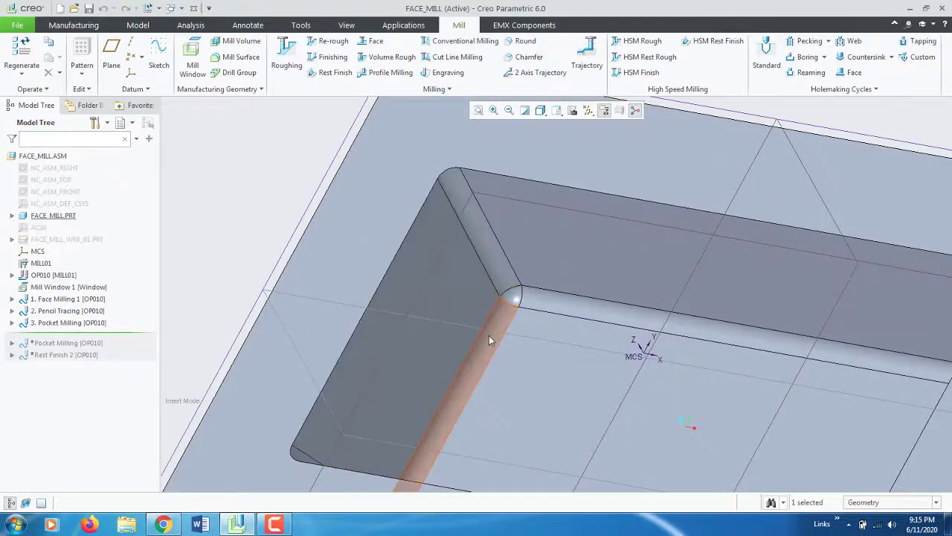
key("ctrl+d")
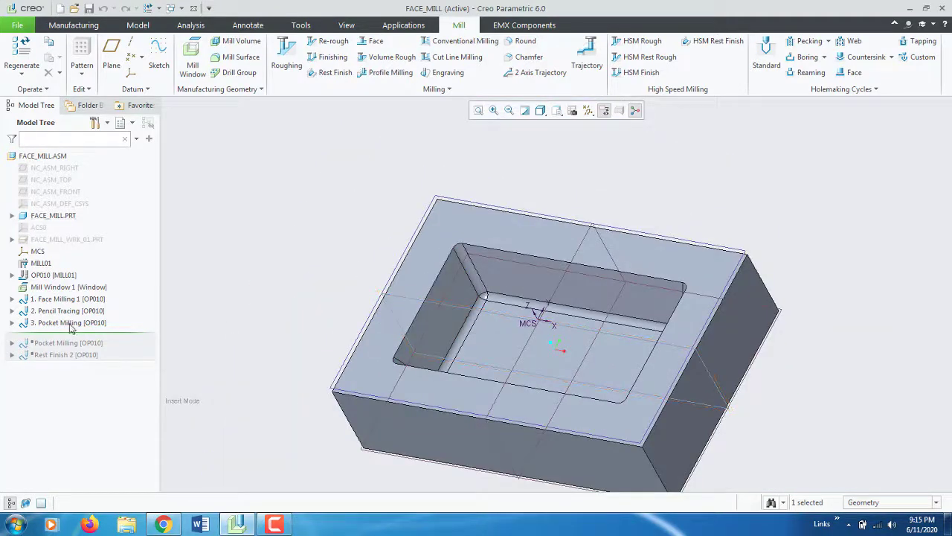
- Redefine 3. Pocket Milling, selecting Parameters in Seq Setup for editing
right_click(98, 320)
left_click(74, 271)
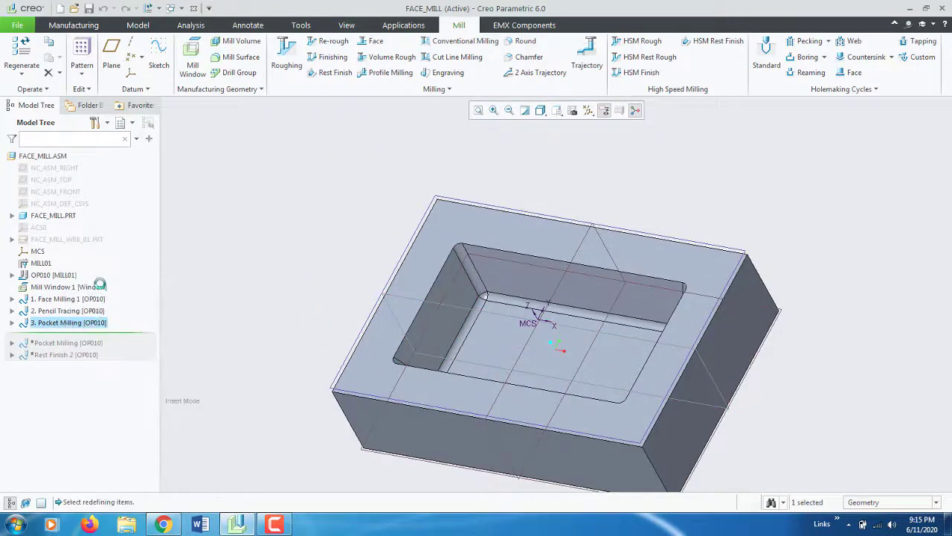
left_click(909, 133)
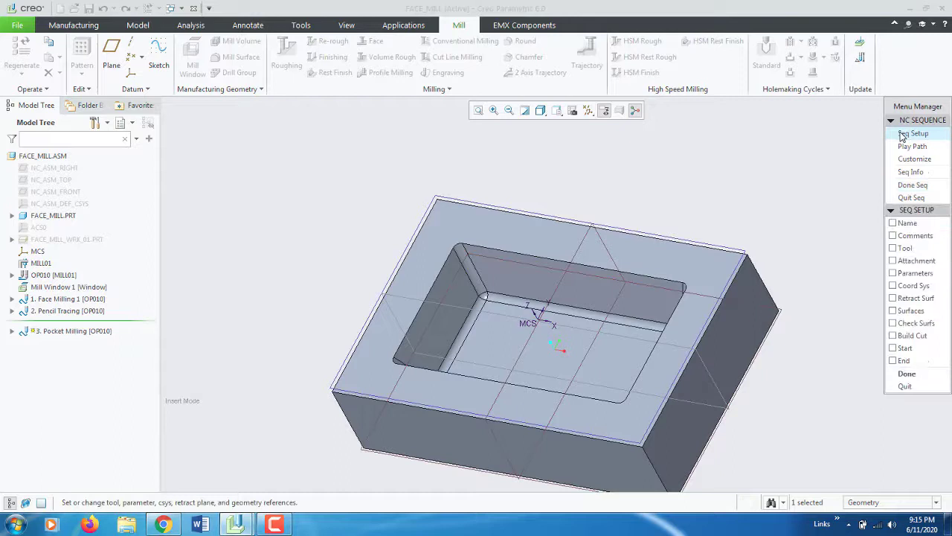
left_click(913, 273)
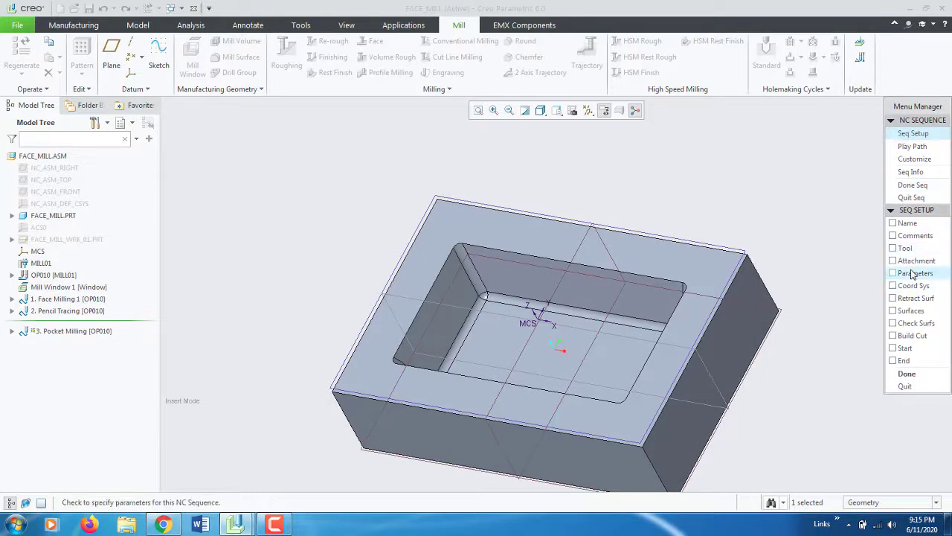
left_click(906, 373)
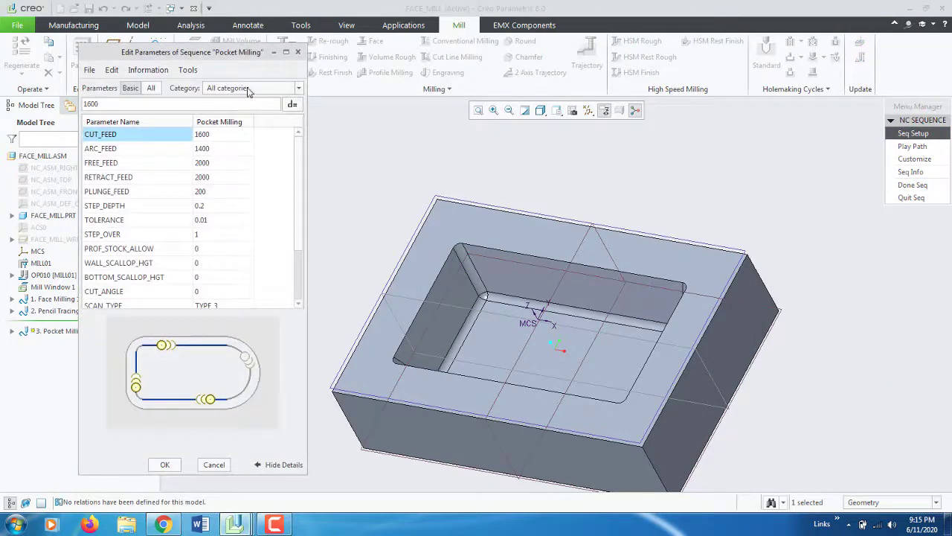
- Show all Entry/Exit Motions parameters and review the lead-in, lead-out and lead step settings
left_click(249, 90)
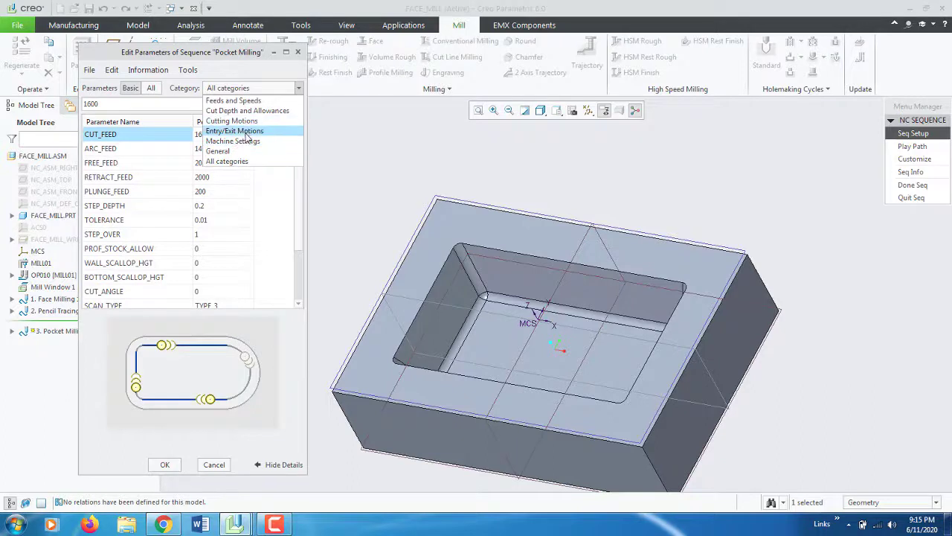
left_click(249, 131)
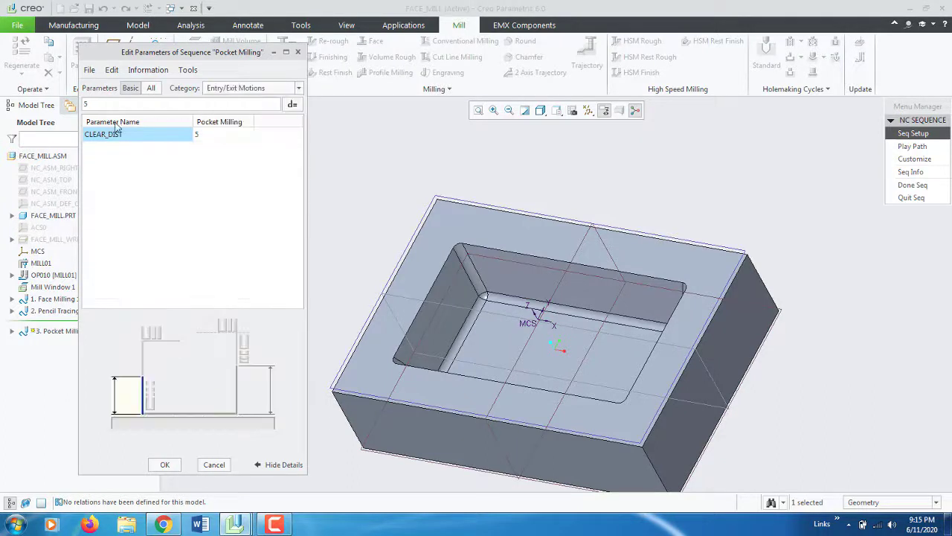
left_click(150, 90)
left_click(107, 181)
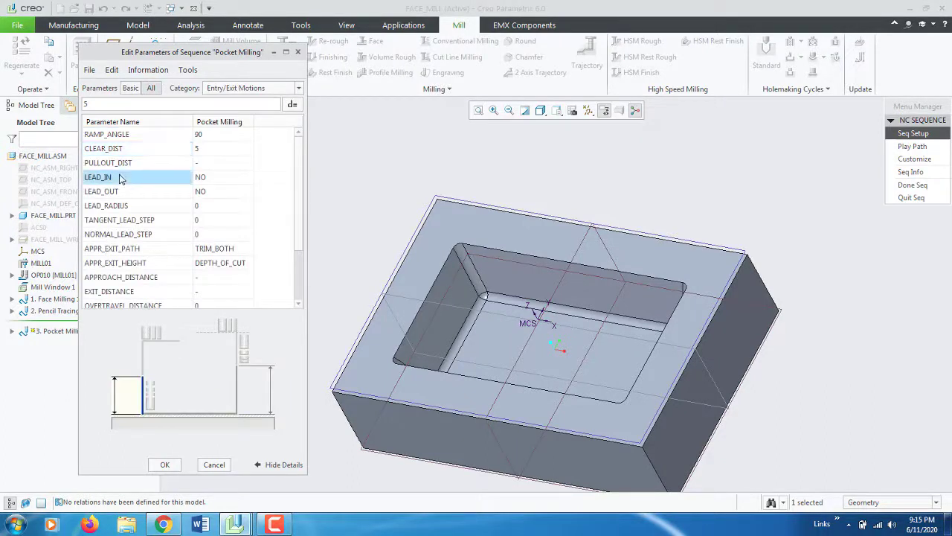
left_click(122, 193)
left_click(144, 209)
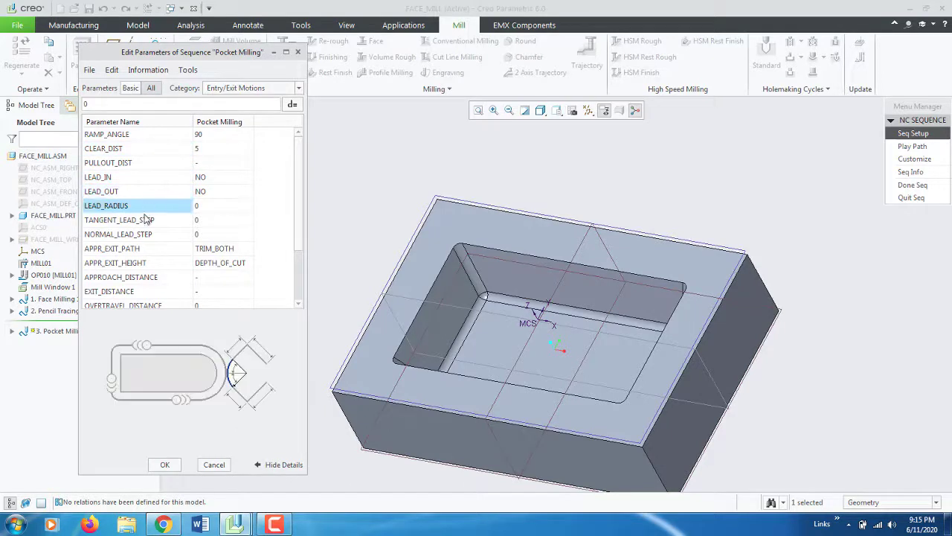
left_click(146, 221)
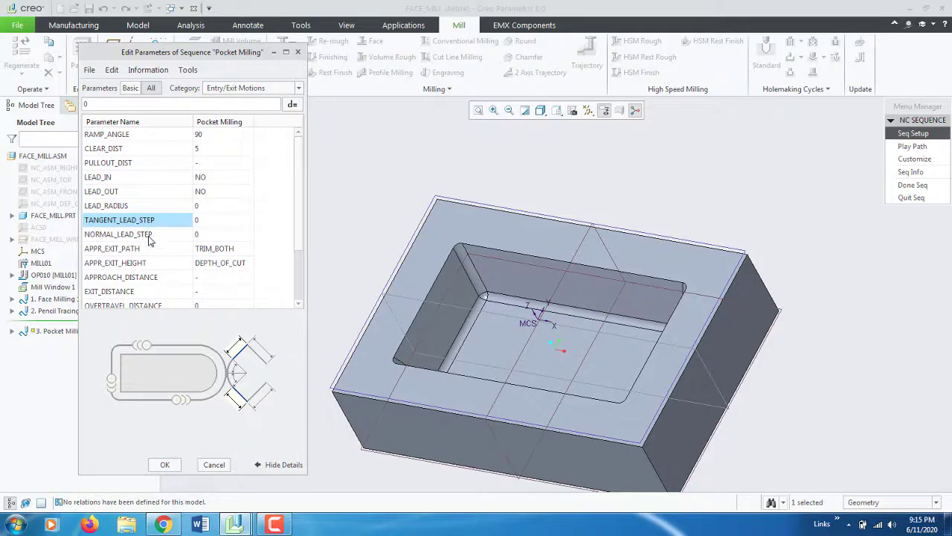
left_click(149, 236)
- Set LEAD_IN and LEAD_OUT to YES, LEAD_RADIUS 10, NORMAL_LEAD_STEP 10, TANGENT_LEAD_STEP 12, and apply
left_click(218, 207)
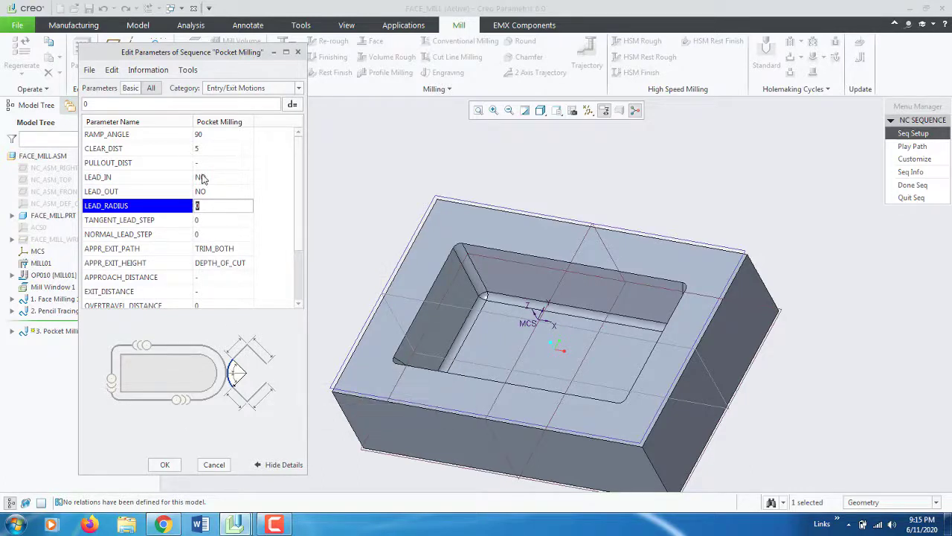
left_click(227, 178)
left_click(249, 177)
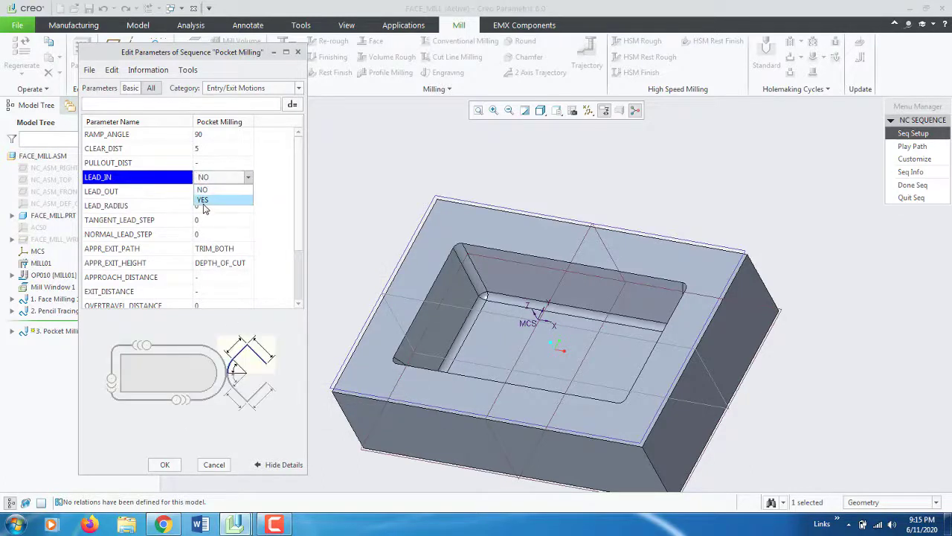
left_click(210, 201)
left_click(249, 191)
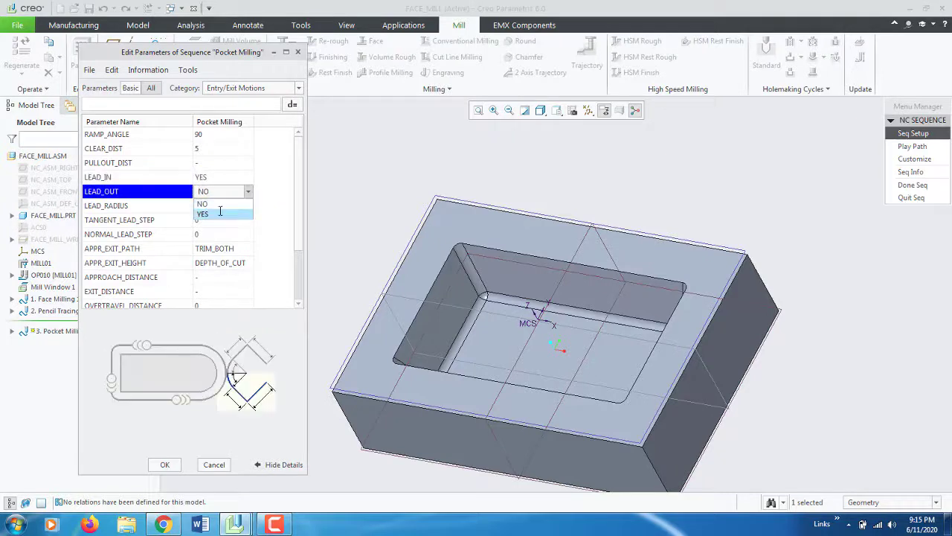
left_click(224, 212)
type("10")
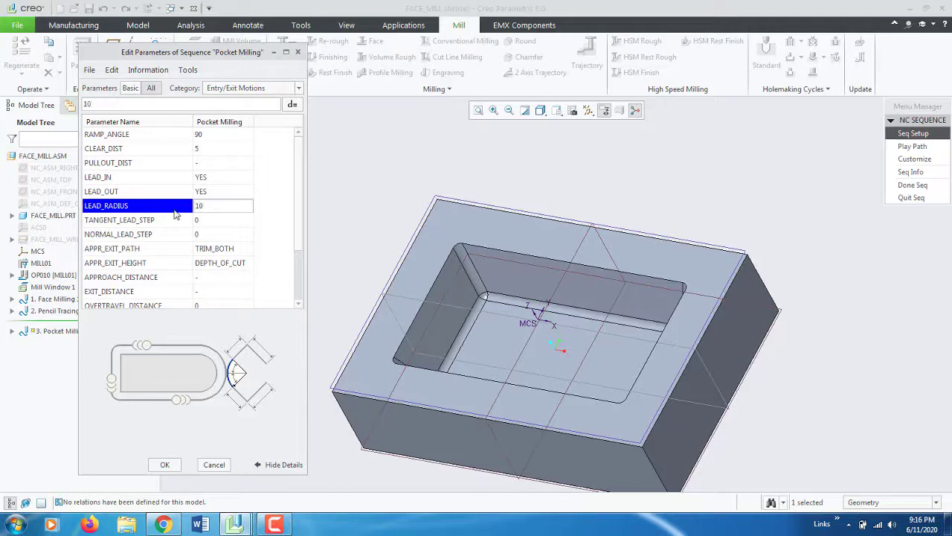
left_click(220, 236)
type("10")
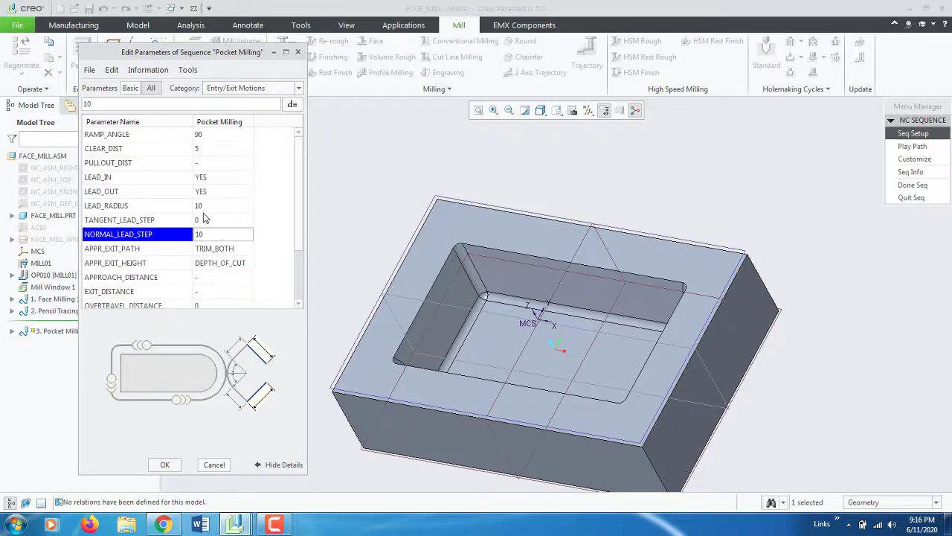
left_click(209, 221)
type("12")
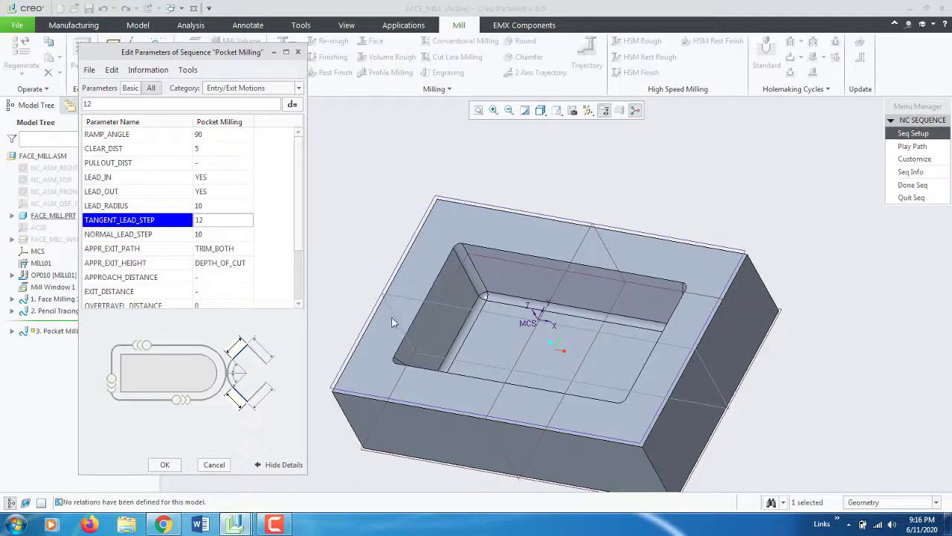
left_click(165, 465)
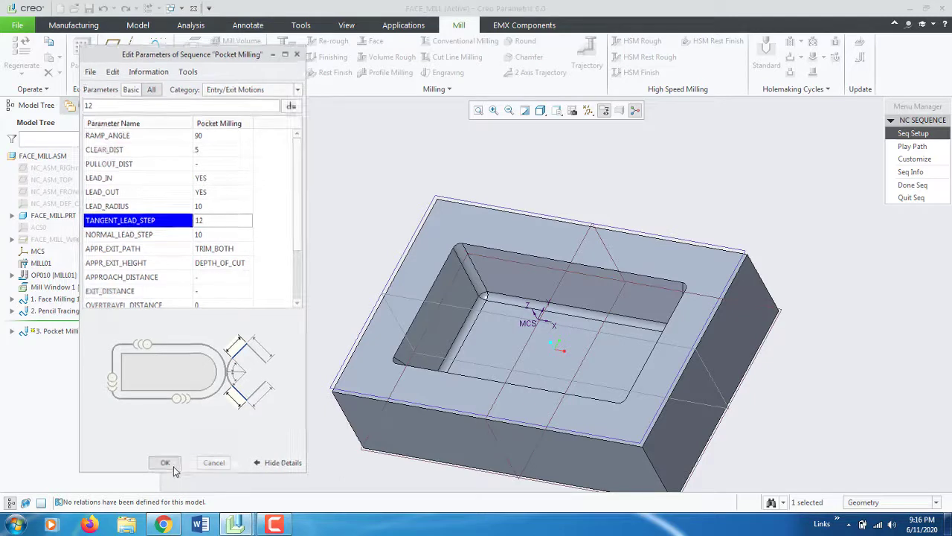
left_click(923, 148)
- Start Screen Play at minimum speed and orbit the pocket while the new toolpath plays
left_click(915, 236)
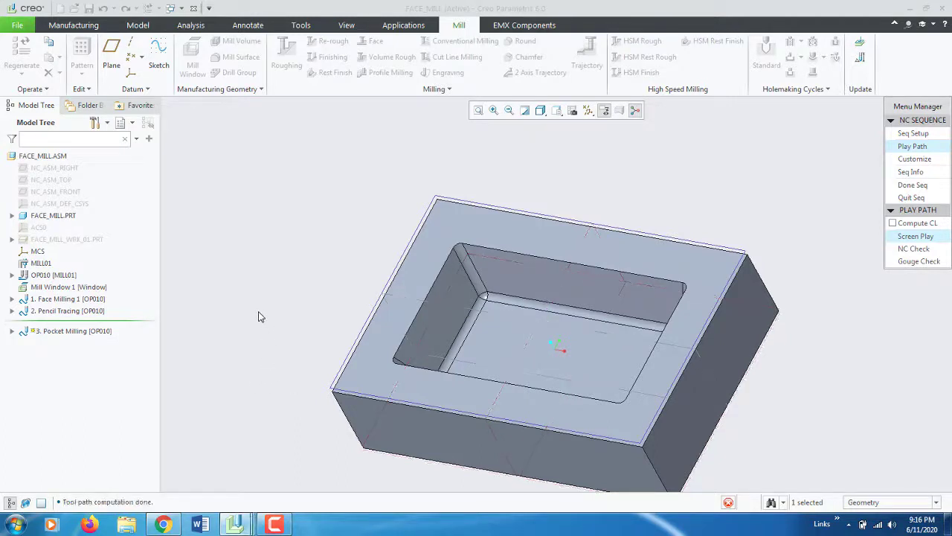
scroll(324, 335, "down", 3)
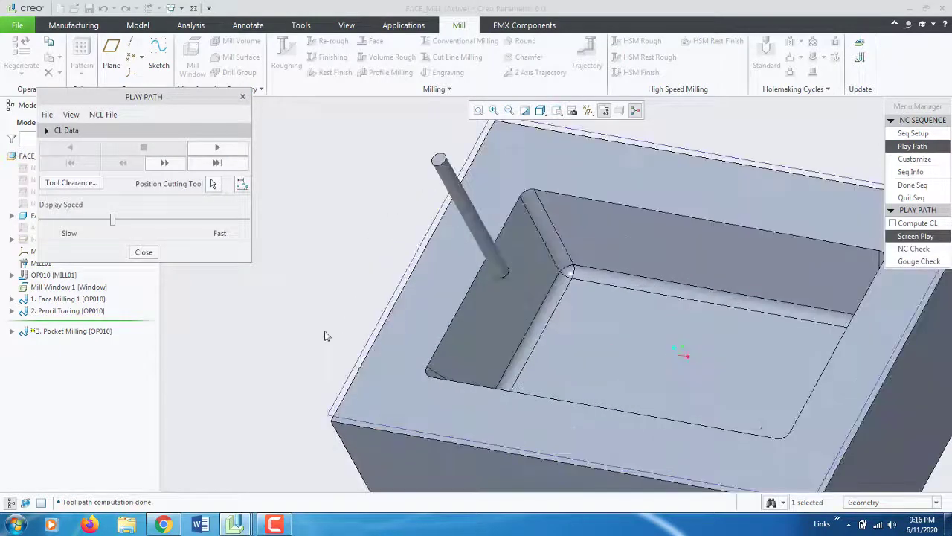
mouse_move(324, 335)
middle_mouse_down()
mouse_move(425, 345)
mouse_move(414, 364)
middle_mouse_up()
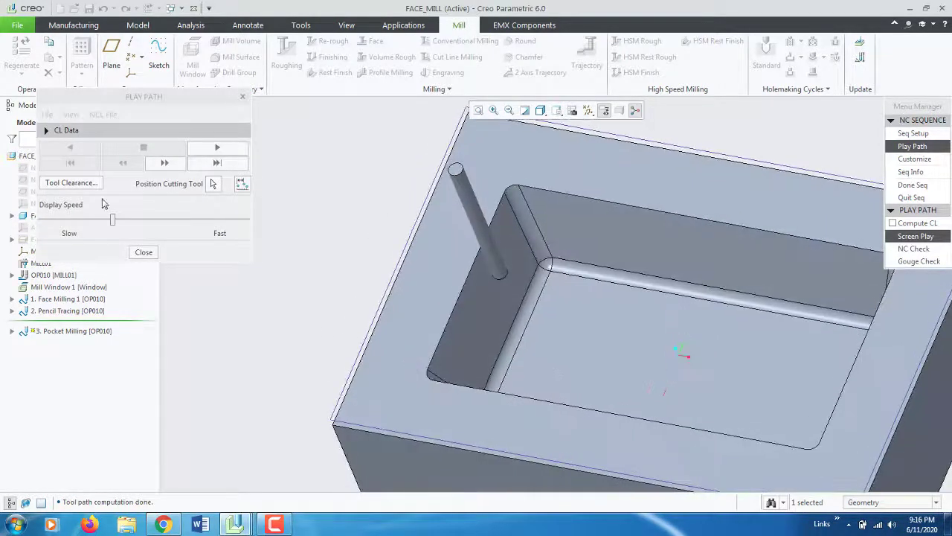
left_click_drag(116, 223, 40, 220)
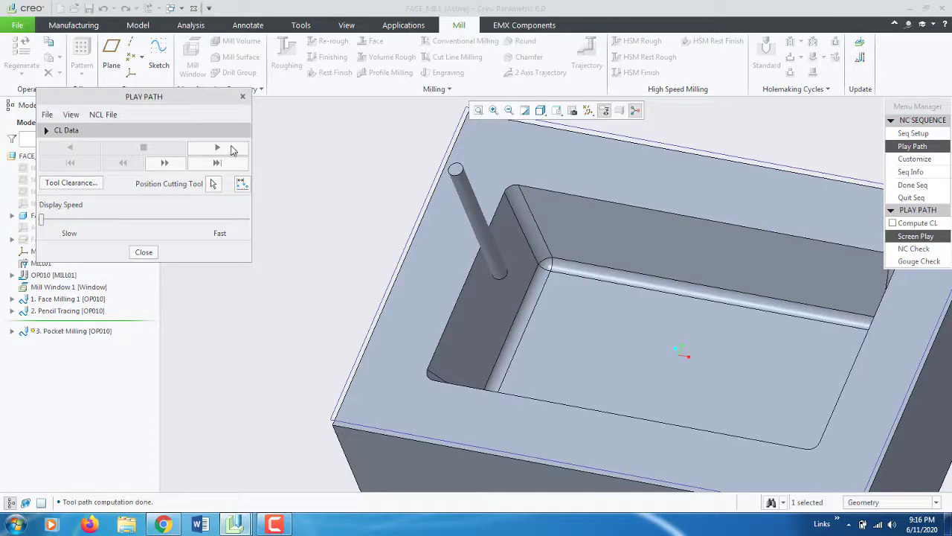
left_click(217, 147)
middle_click_drag(417, 328, 389, 314)
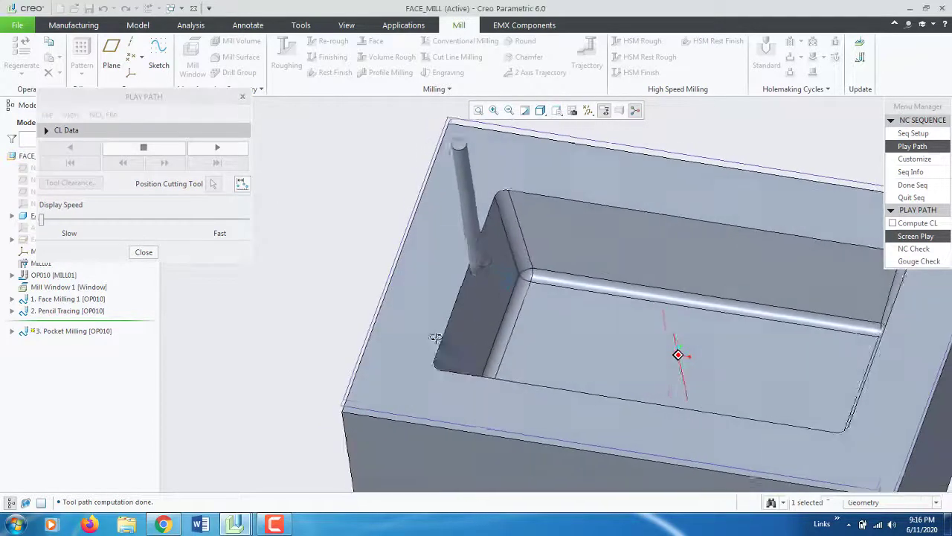
scroll(489, 268, "up", 3)
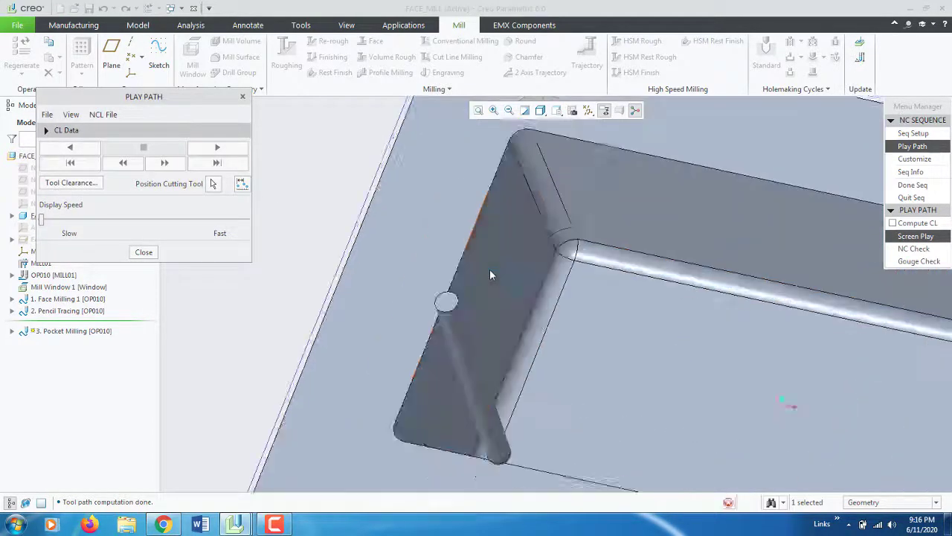
scroll(528, 297, "up", 3)
mouse_move(528, 297)
middle_mouse_down()
mouse_move(574, 298)
mouse_move(563, 304)
middle_mouse_up()
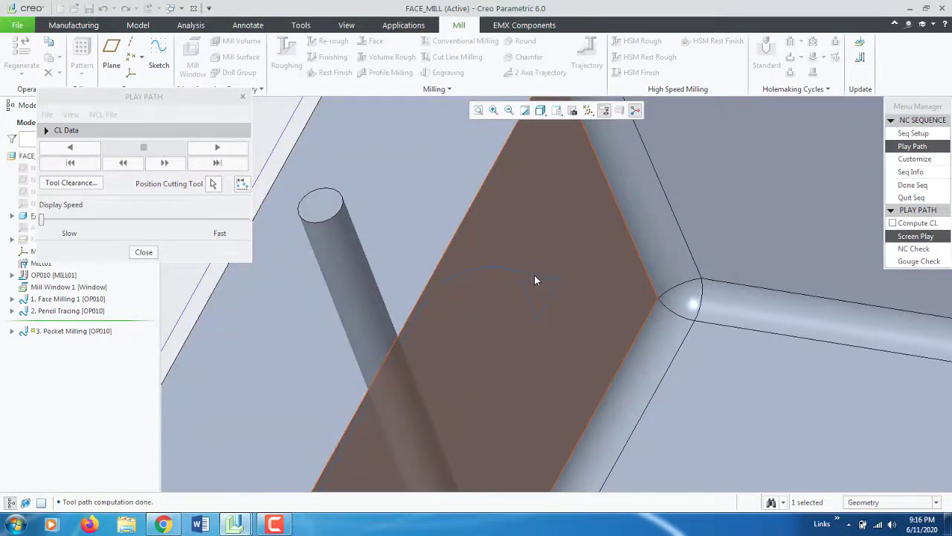
middle_click_drag(534, 274, 536, 261)
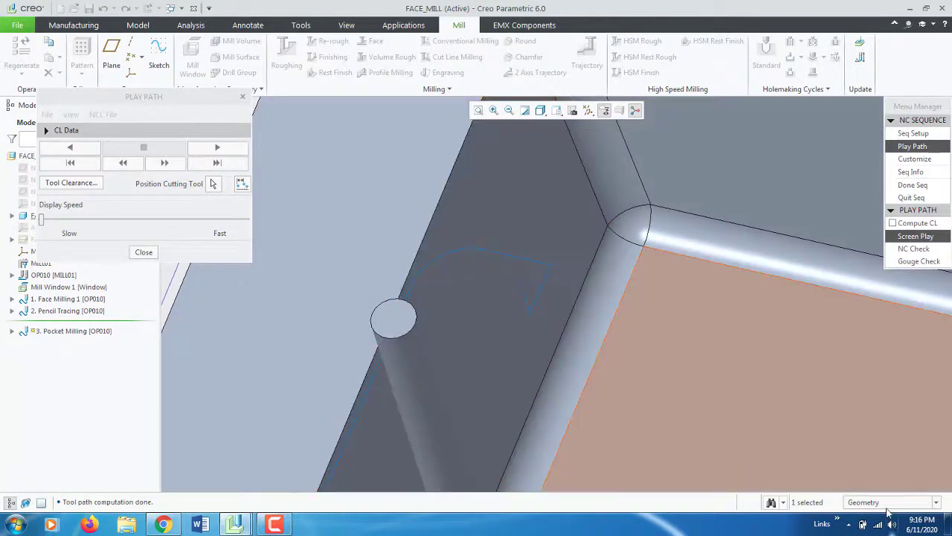
- Set the selection filter to Quilt, zoom out, and restart the toolpath playback
left_click(880, 504)
left_click(866, 443)
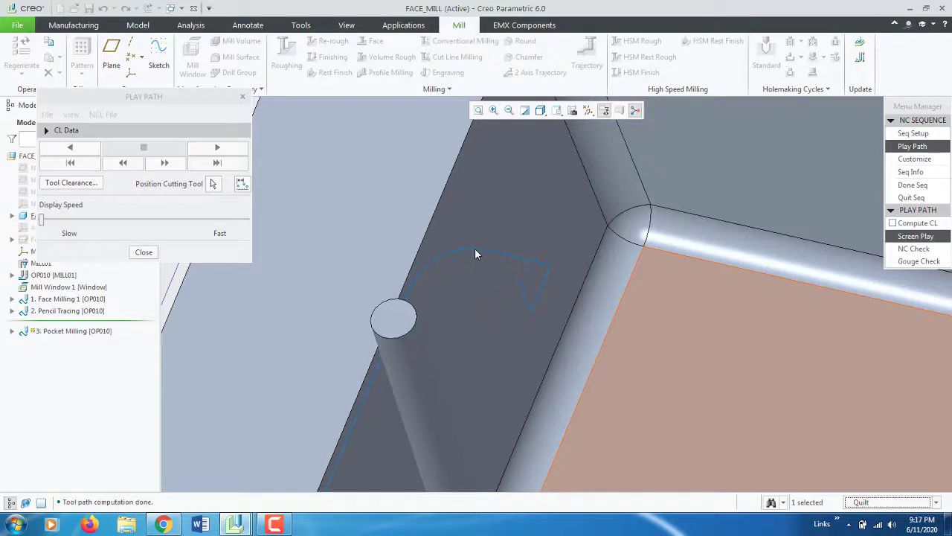
scroll(465, 281, "up", 5)
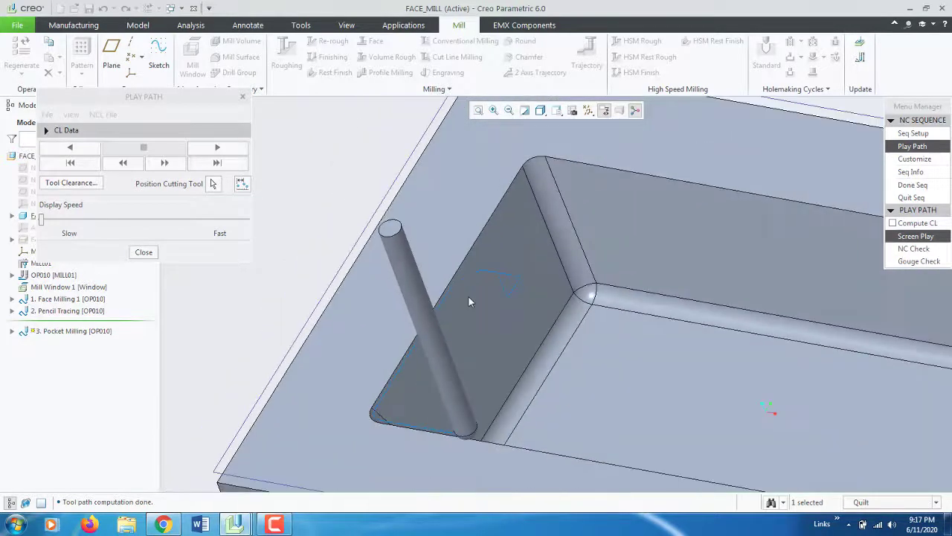
left_click(229, 151)
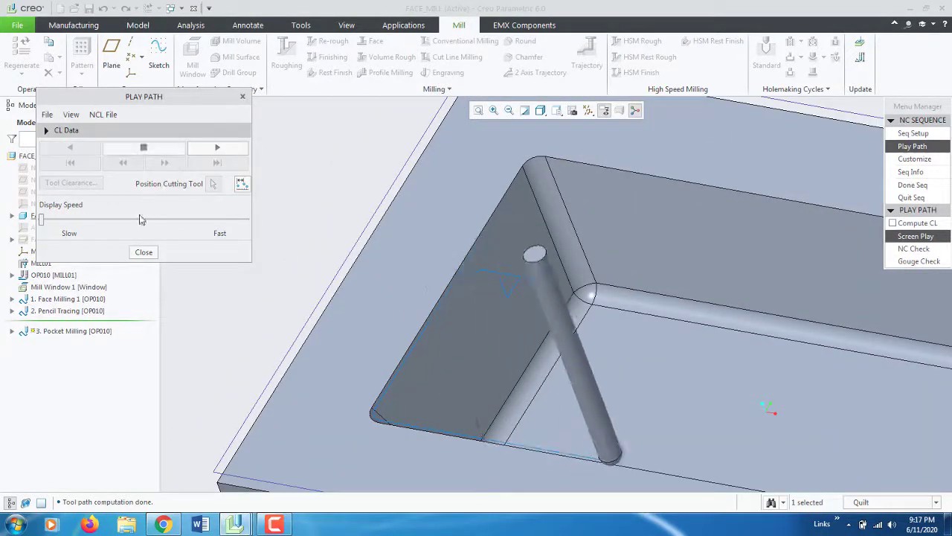
- Raise the display speed, rotate to watch the lead-in toolpath finish, then close playback
left_click_drag(42, 220, 132, 221)
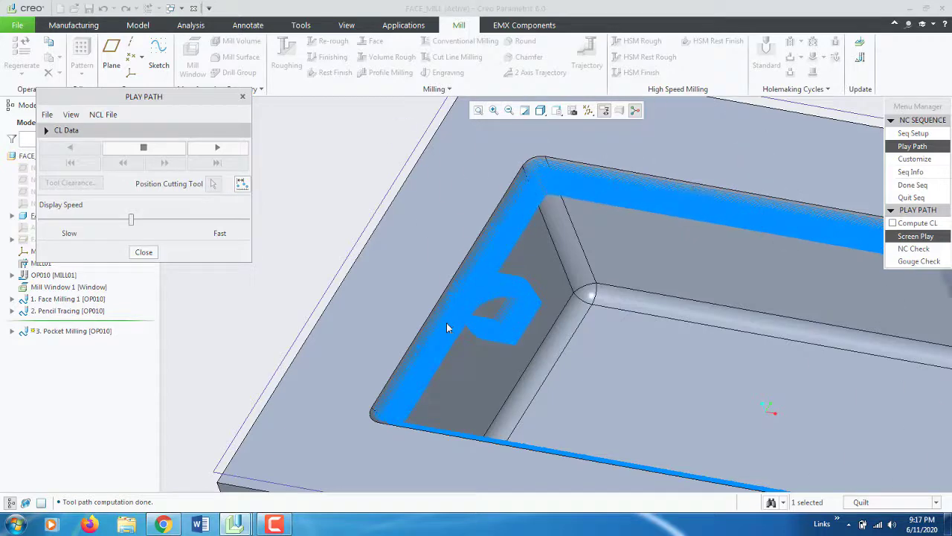
mouse_move(451, 330)
middle_mouse_down()
mouse_move(457, 343)
mouse_move(197, 276)
middle_mouse_up()
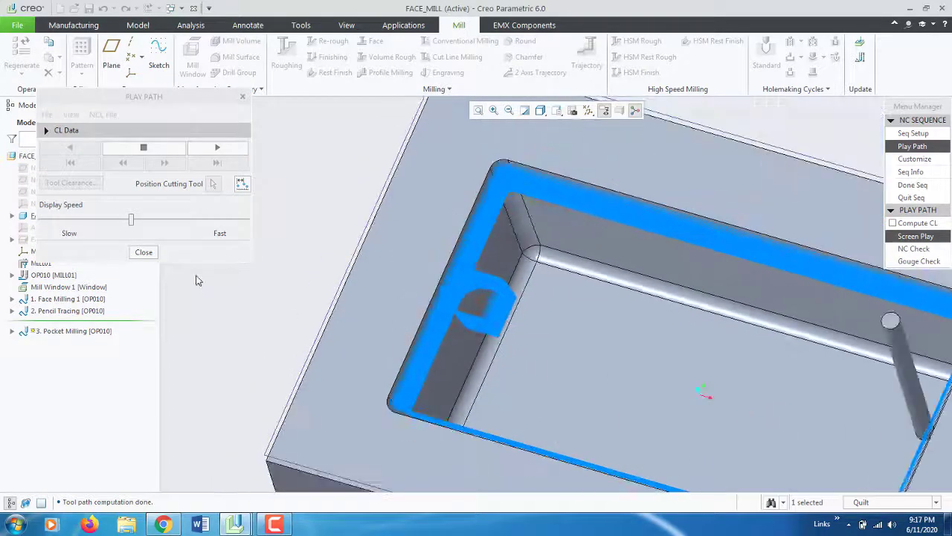
mouse_move(134, 224)
left_mouse_down()
mouse_move(169, 226)
mouse_move(134, 222)
left_mouse_up()
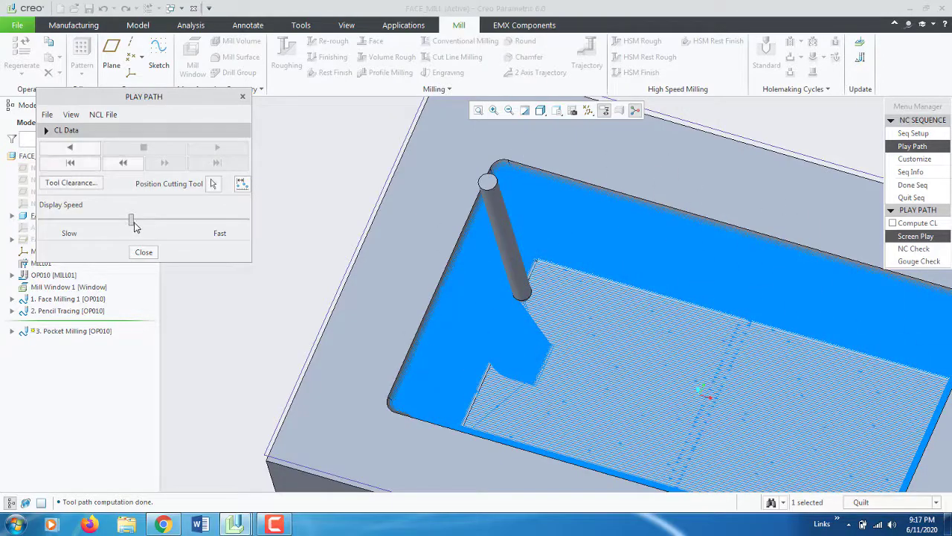
middle_click_drag(444, 352, 842, 286)
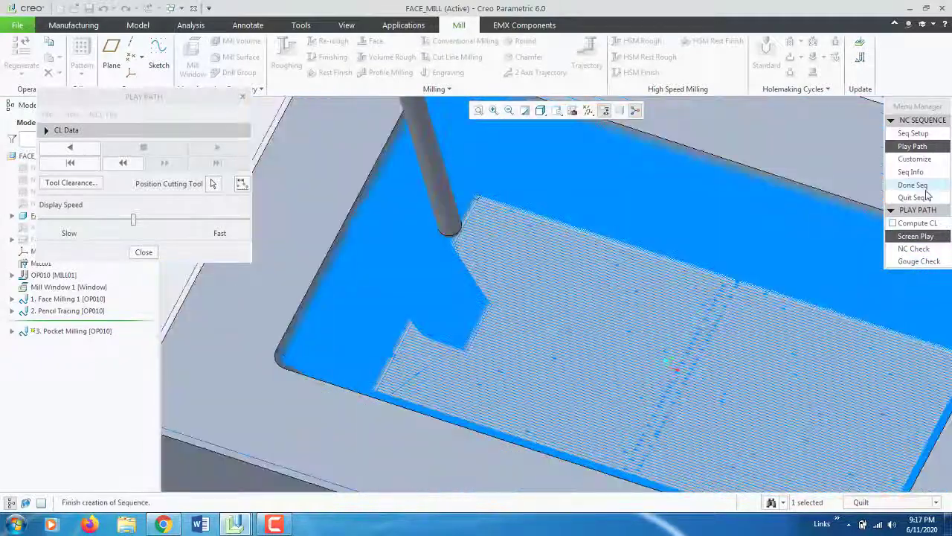
left_click(912, 184)
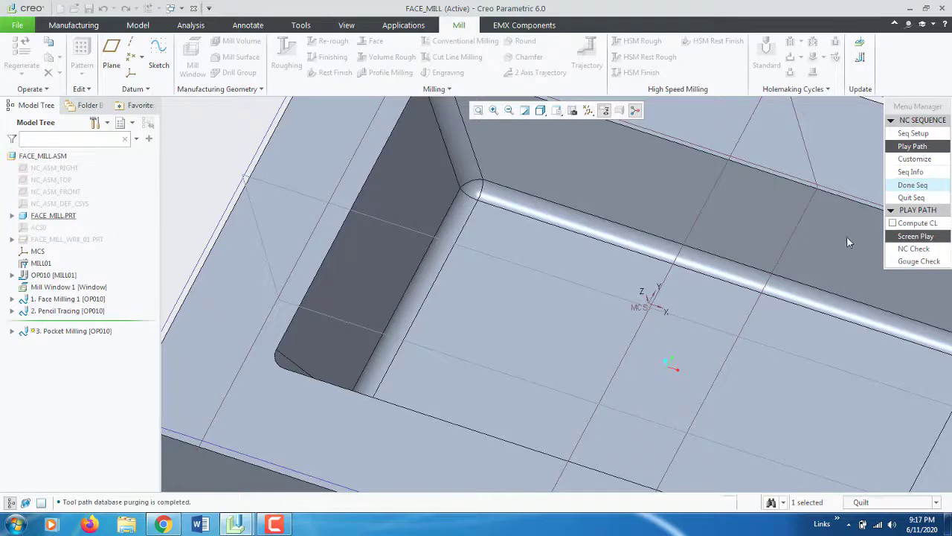
- Finish the sequence, activate FACE_MILL.PRT and delete the Round 1 feature
left_click(923, 186)
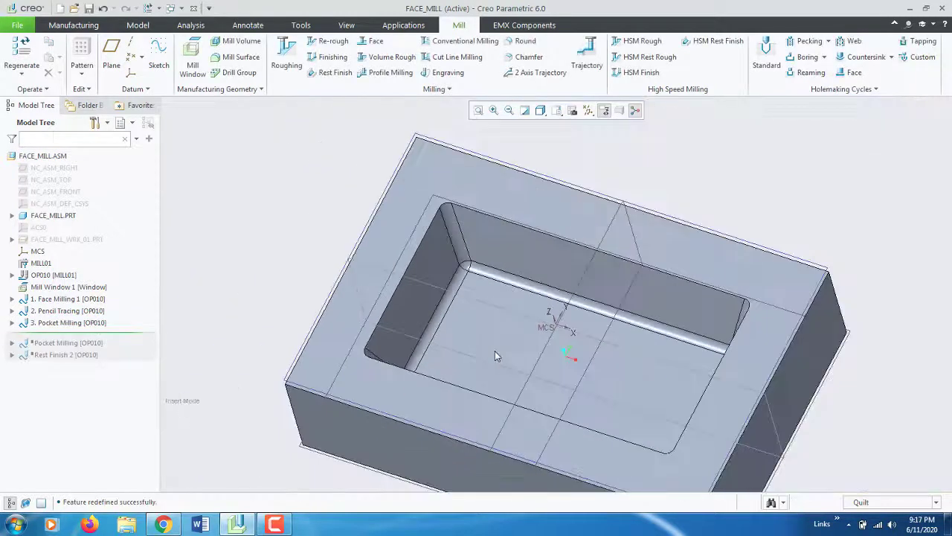
right_click(41, 218)
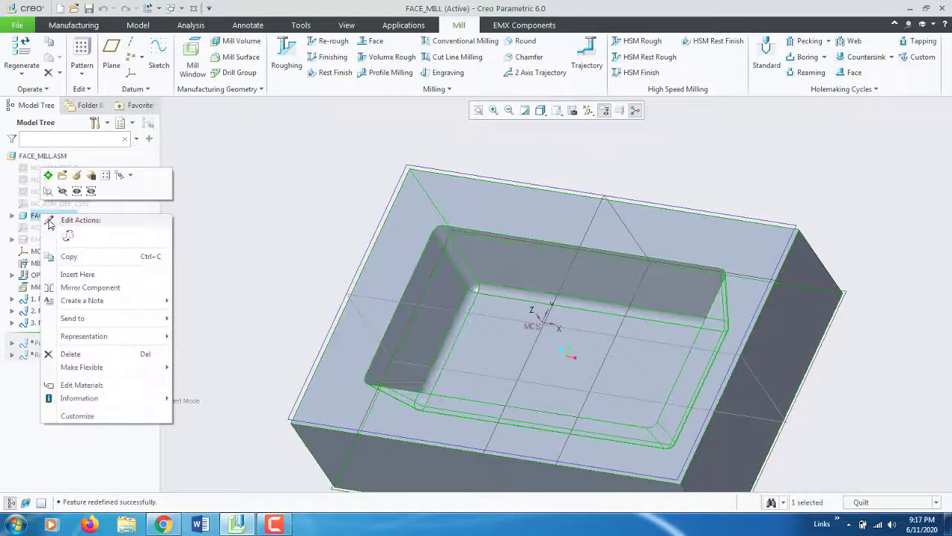
left_click(53, 218)
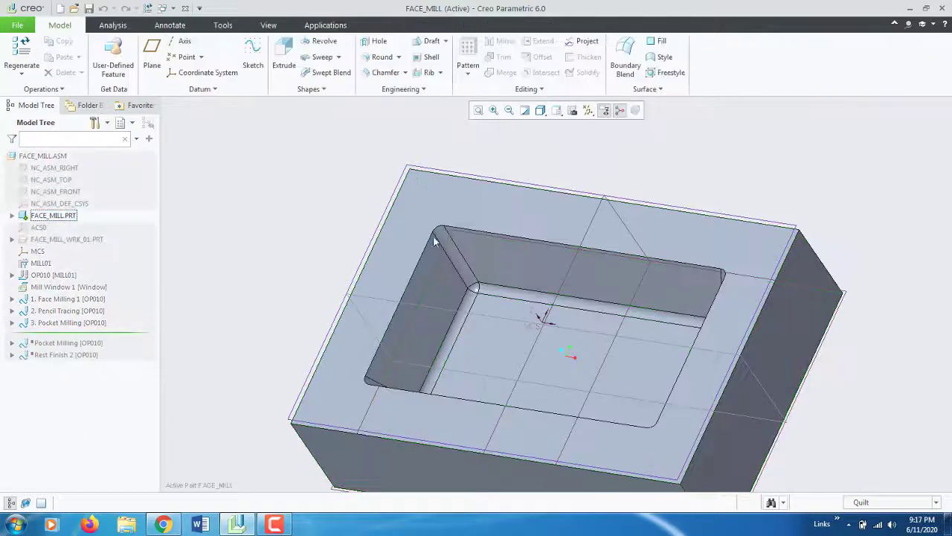
left_click(12, 216)
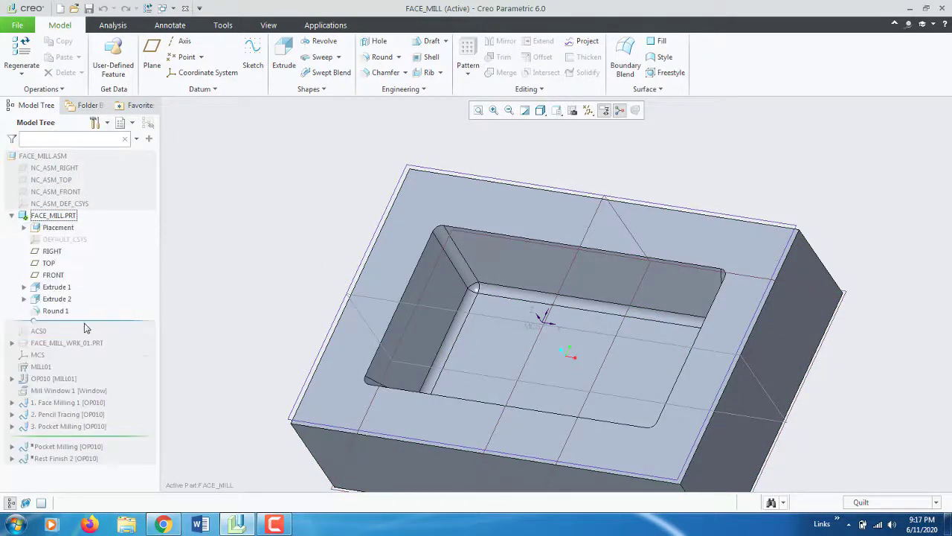
right_click(52, 311)
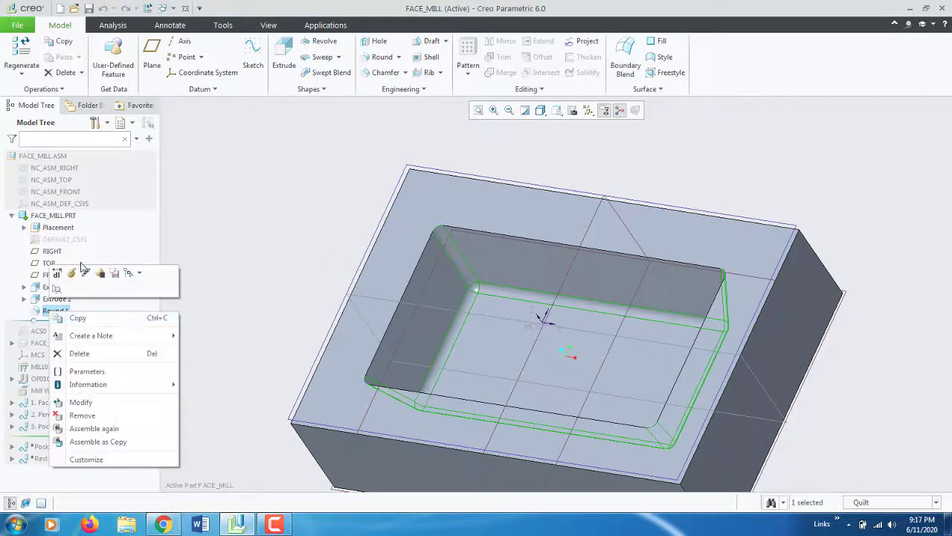
left_click(81, 355)
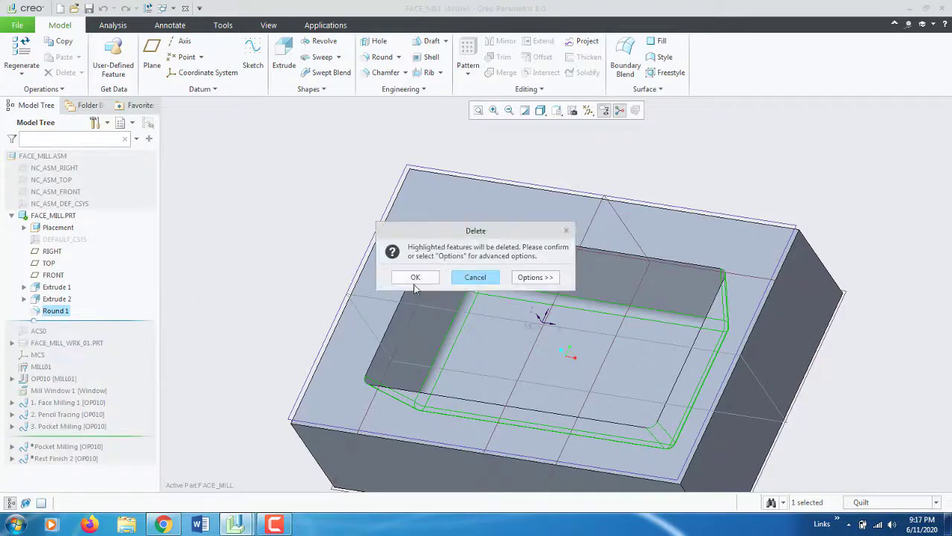
key("Return")
- Redefine Extrude 2 without its 15.0 taper so the pocket walls are vertical
middle_click_drag(287, 262, 301, 273)
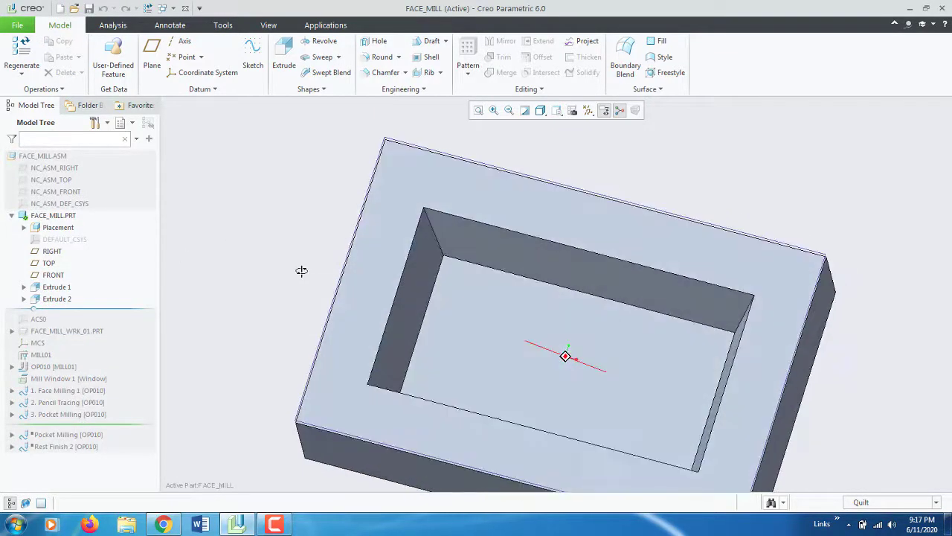
left_click(53, 299)
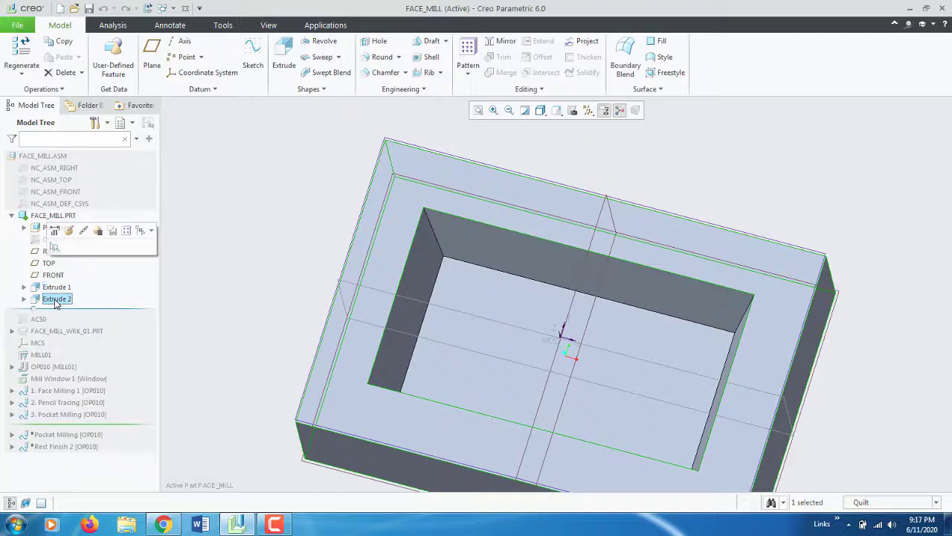
right_click(56, 298)
left_click(79, 260)
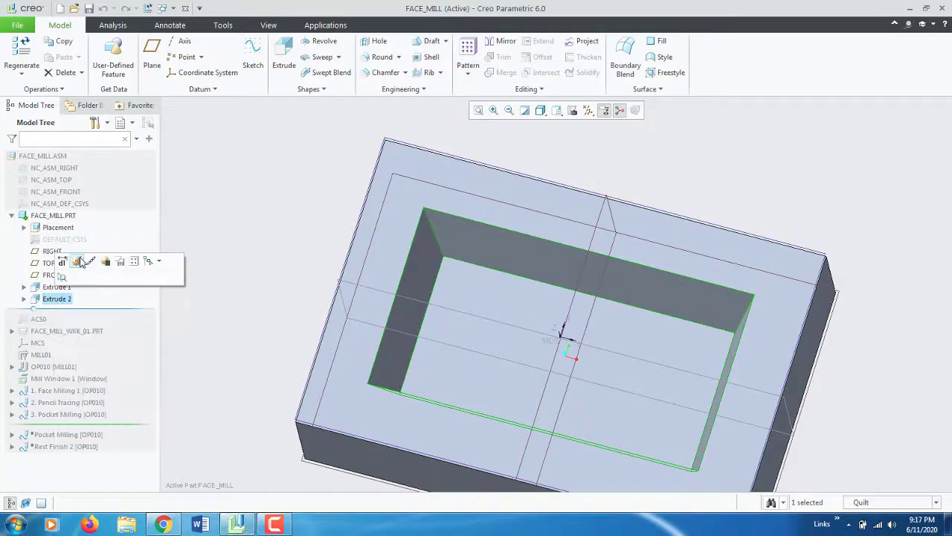
left_click(149, 90)
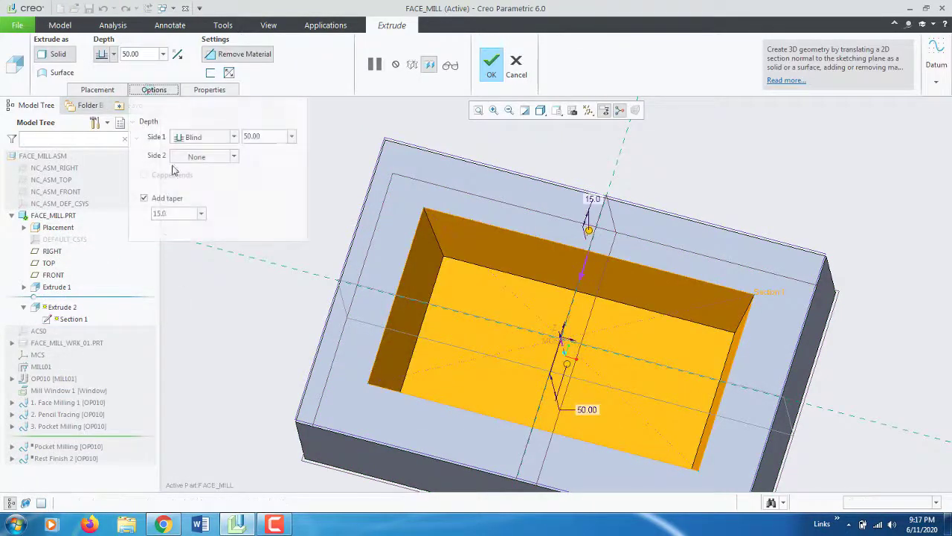
left_click(142, 199)
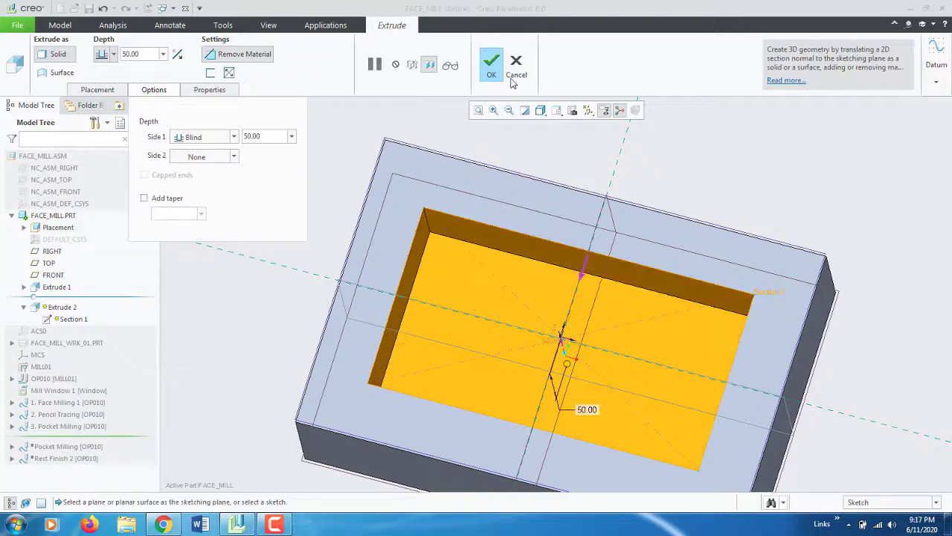
left_click(491, 64)
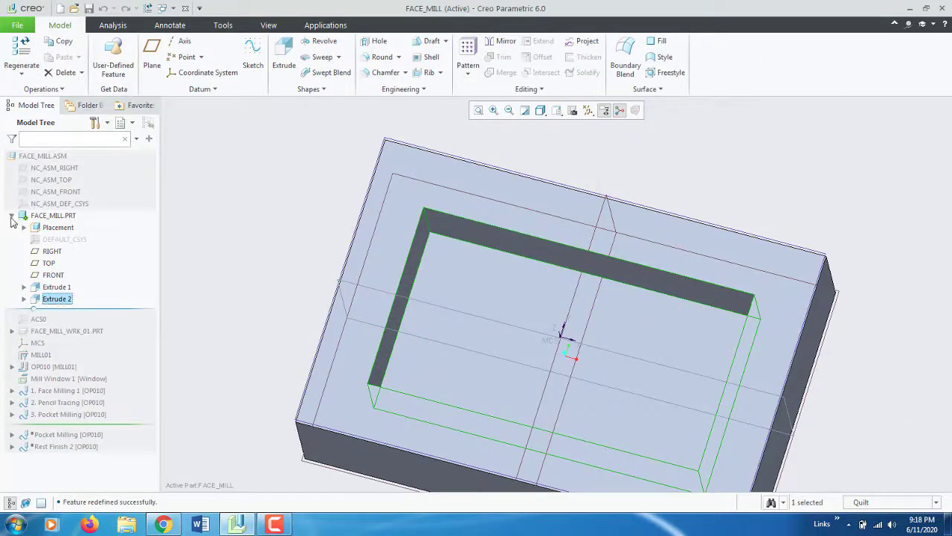
left_click(11, 215)
right_click(43, 157)
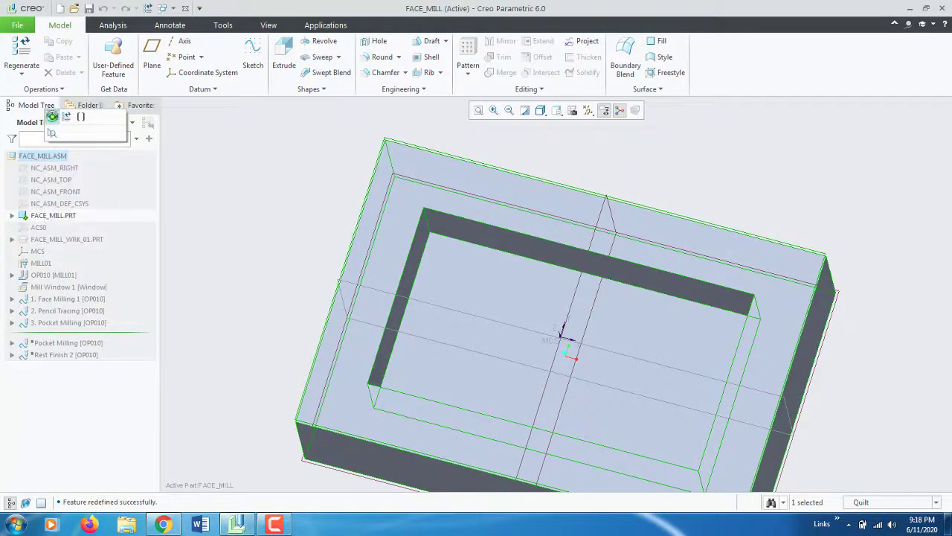
- Activate FACE_MILL.ASM and regenerate the assembly
left_click(53, 116)
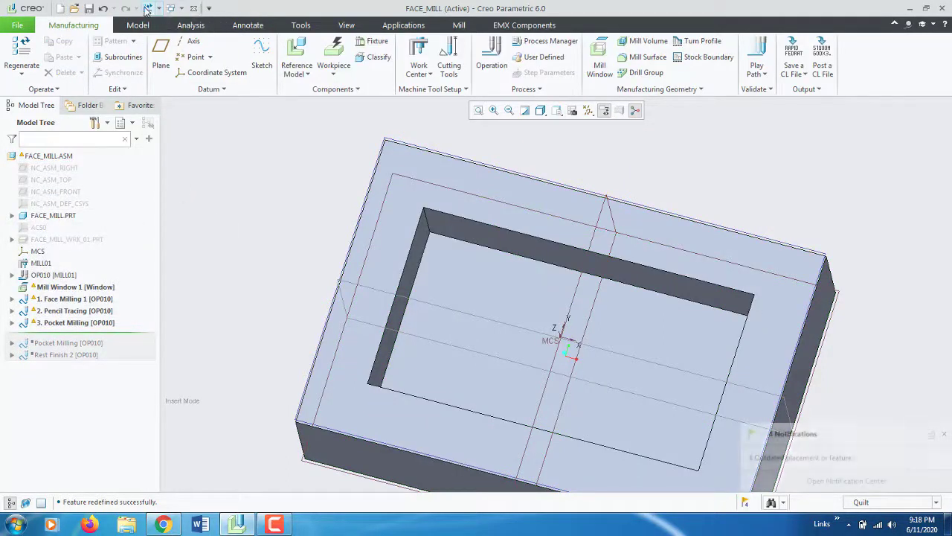
left_click(148, 8)
left_click(898, 197)
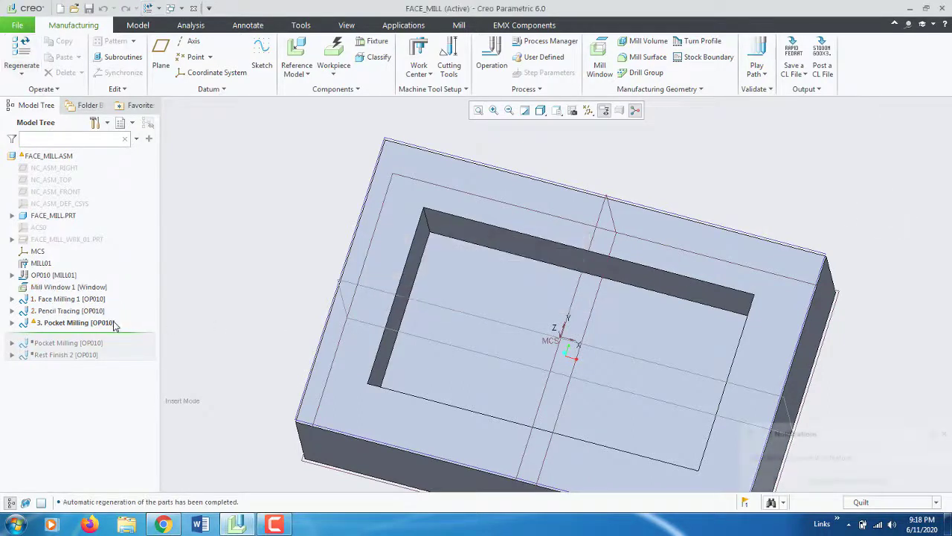
- Redefine 3. Pocket Milling with Tool, Parameters and Surfaces checked in Seq Setup
right_click(63, 327)
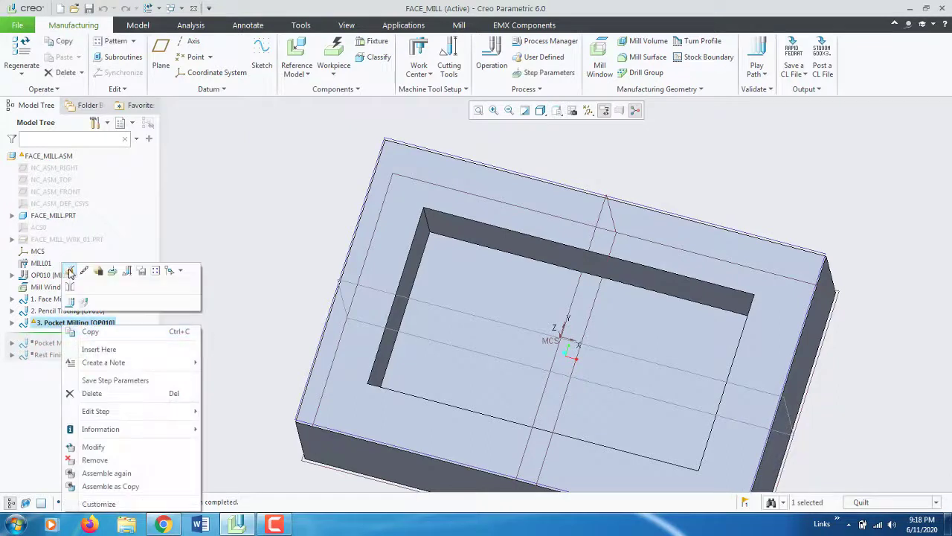
left_click(70, 273)
left_click(912, 133)
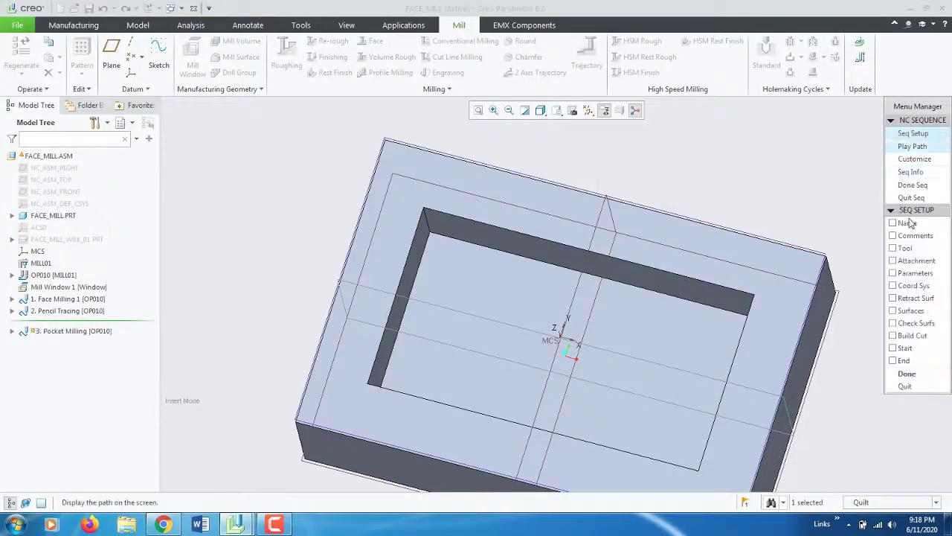
left_click(903, 248)
left_click(917, 273)
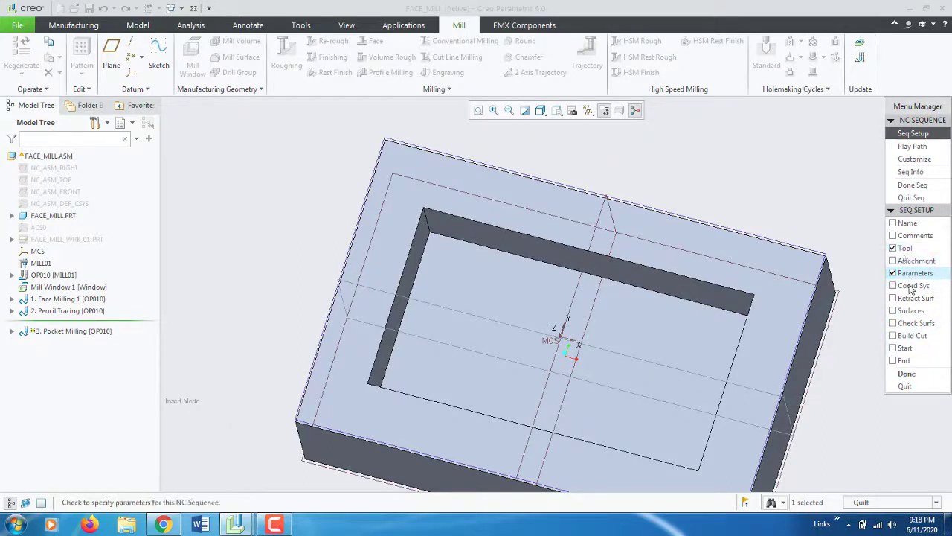
left_click(909, 310)
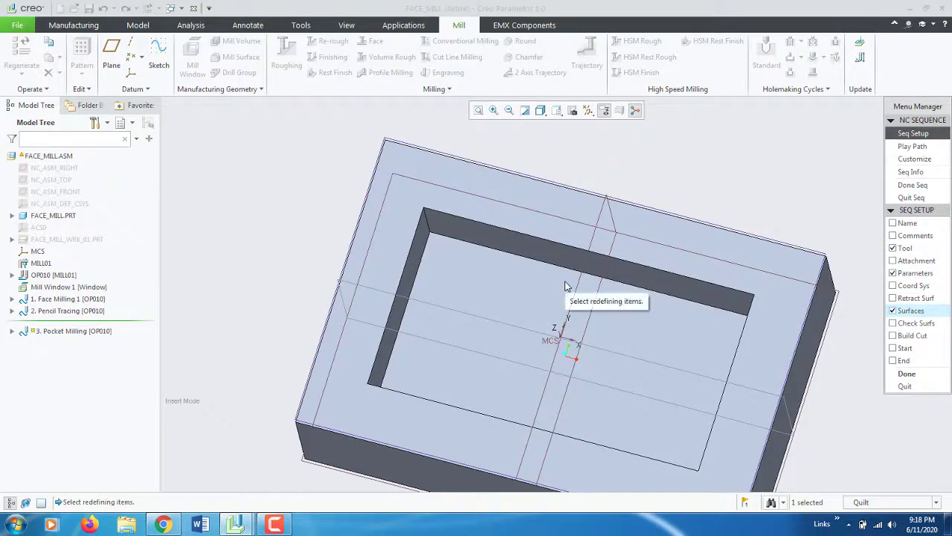
left_click(920, 376)
- Switch the pocket-milling cutting tool to the 12EM end mill
scroll(758, 274, "up", 5)
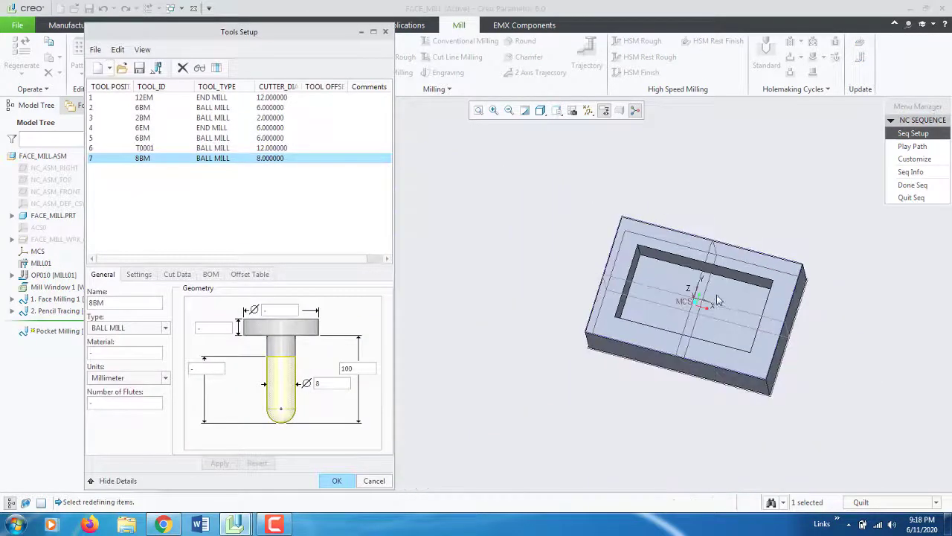
middle_click_drag(759, 274, 692, 277)
scroll(692, 276, "down", 5)
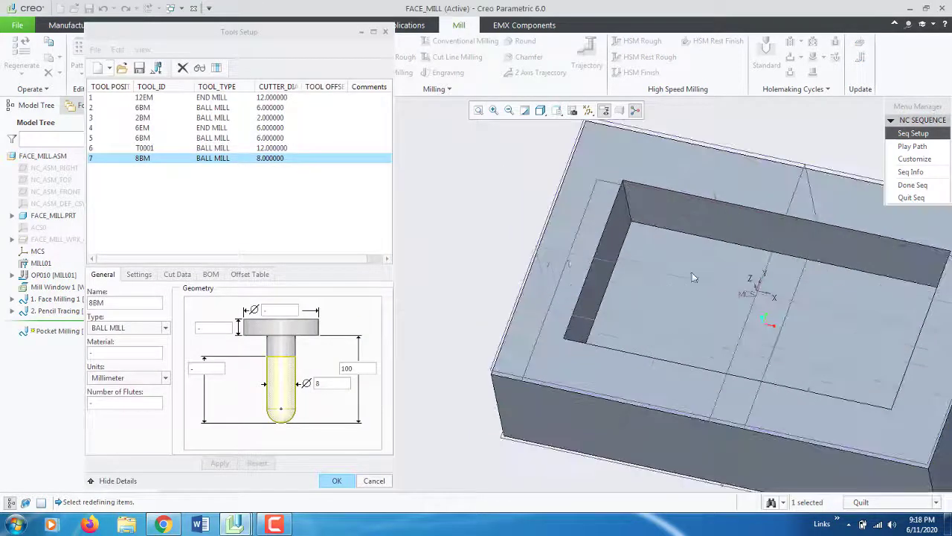
left_click(145, 99)
left_click(336, 482)
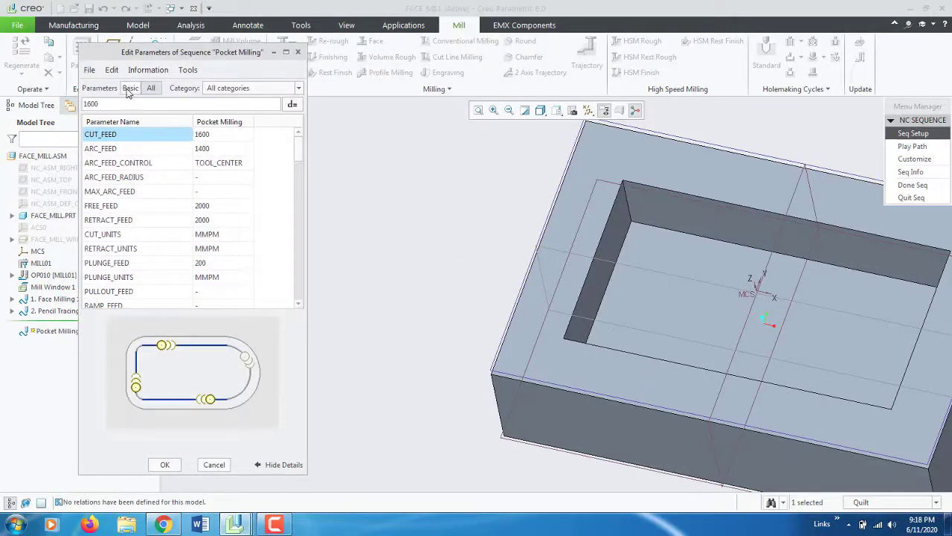
- Set the basic parameters STEP_DEPTH to 0.1 and STEP_OVER to 4
left_click(130, 88)
left_click(209, 207)
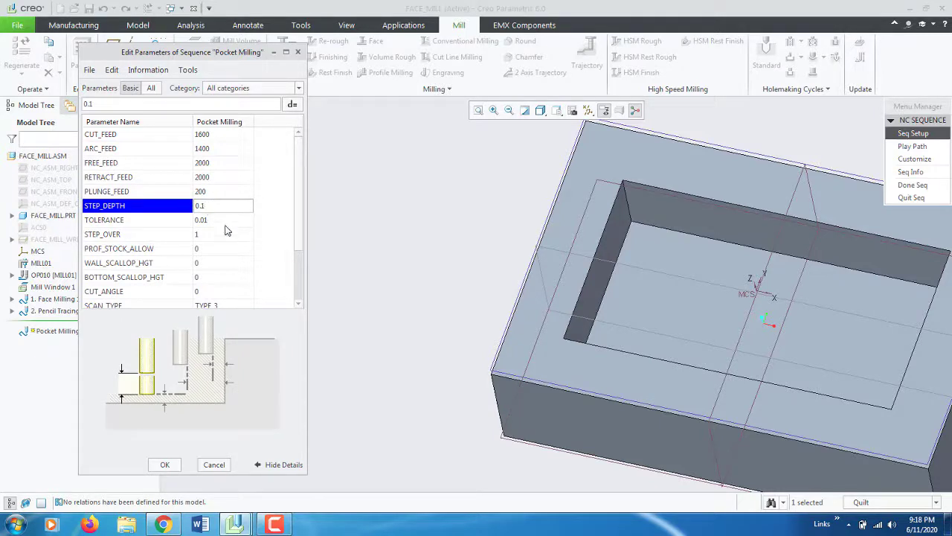
left_click(212, 235)
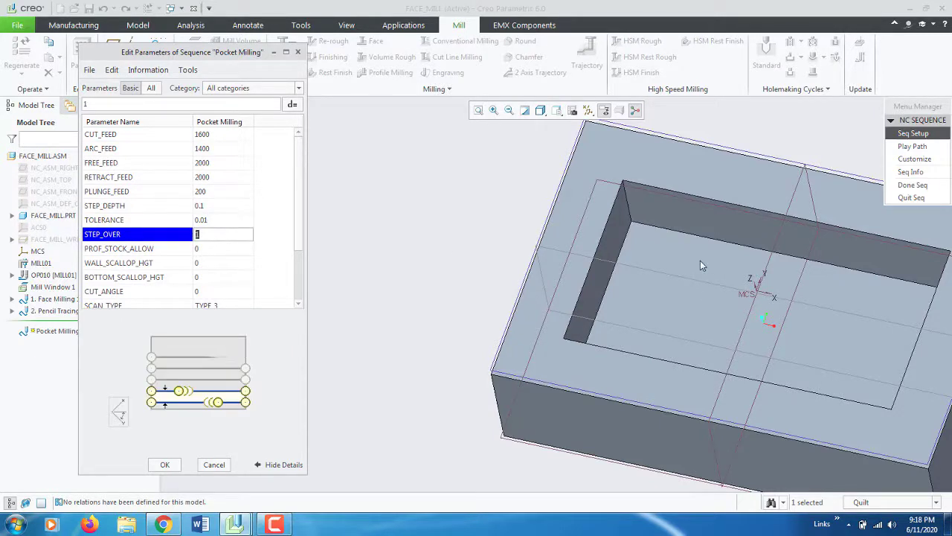
scroll(686, 234, "up", 2)
scroll(685, 235, "up", 3)
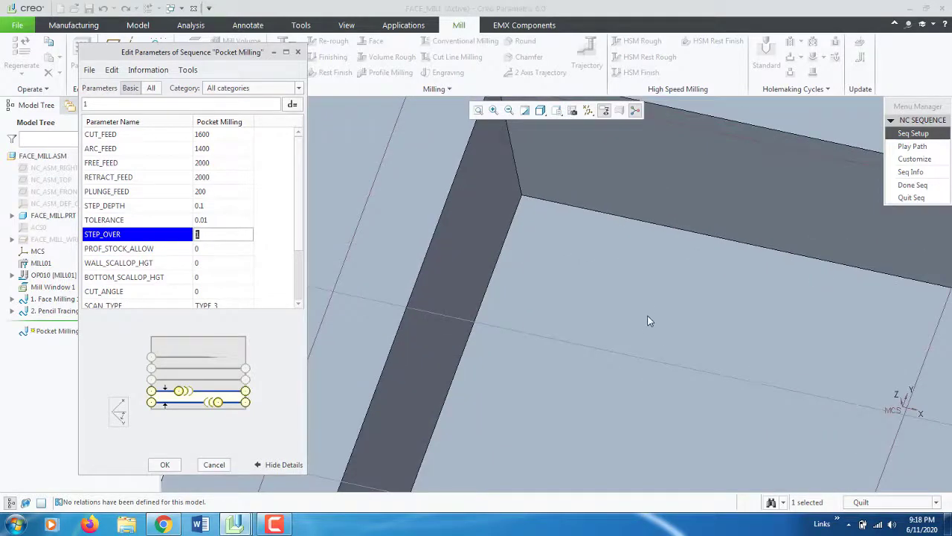
scroll(647, 317, "down", 4)
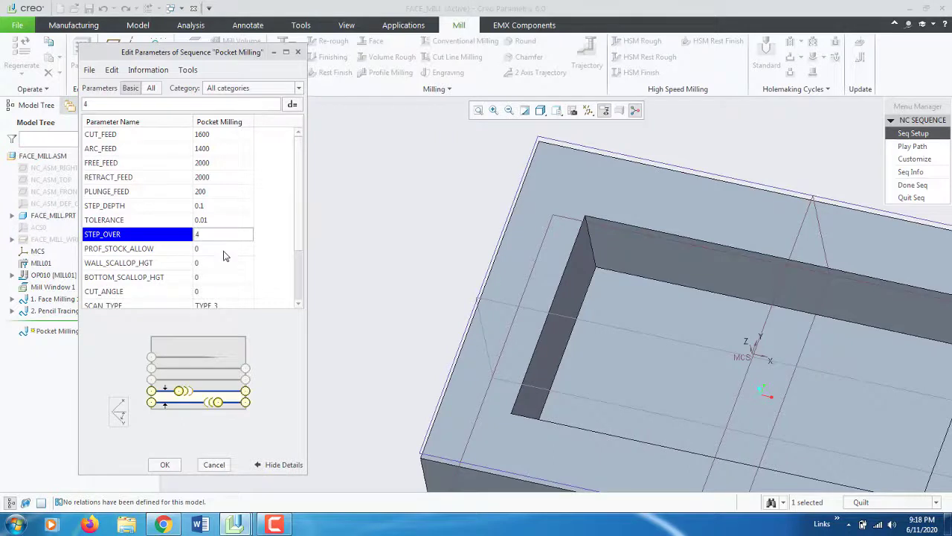
scroll(226, 255, "down", 2)
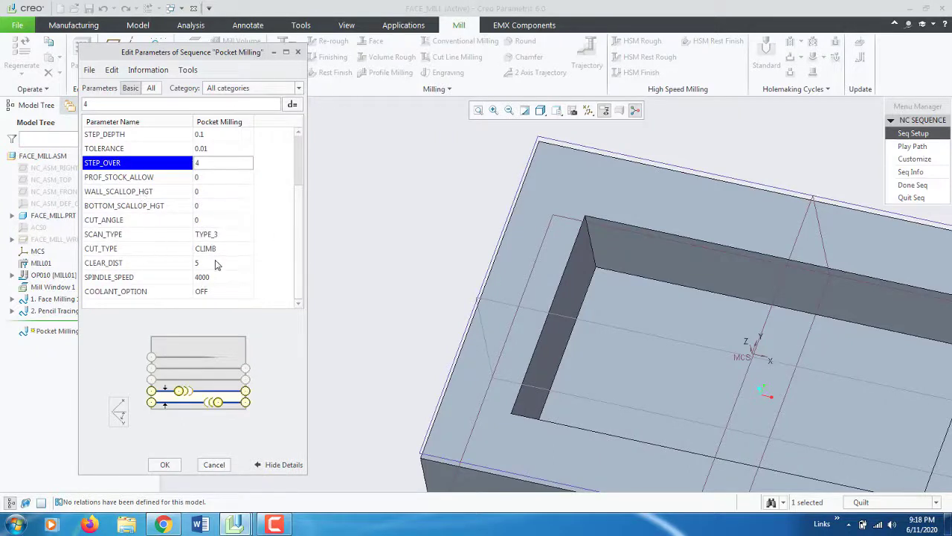
left_click(167, 467)
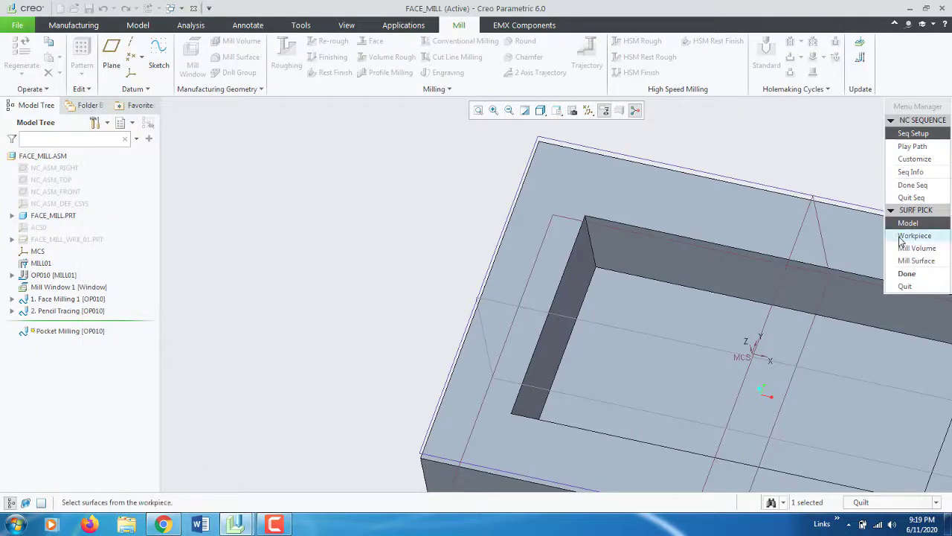
- Pick the long, left and a third pocket wall as machining surfaces from the model
left_click(907, 273)
scroll(591, 280, "down", 1)
scroll(521, 268, "down", 3)
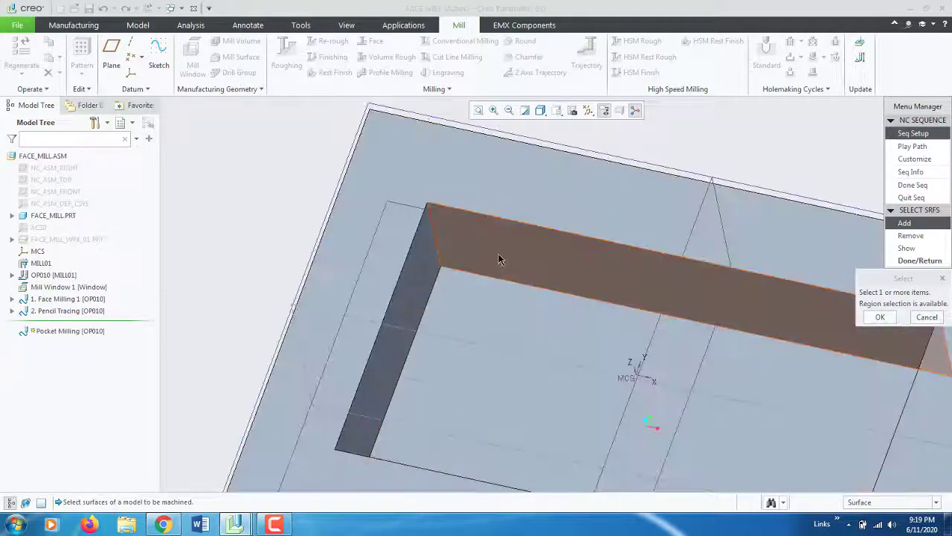
left_click(499, 260)
left_click(431, 280, "ctrl")
mouse_move(485, 244)
middle_mouse_down()
mouse_move(434, 241)
mouse_move(389, 291)
mouse_move(425, 299)
mouse_move(574, 255)
middle_mouse_up()
left_click(573, 255, "ctrl")
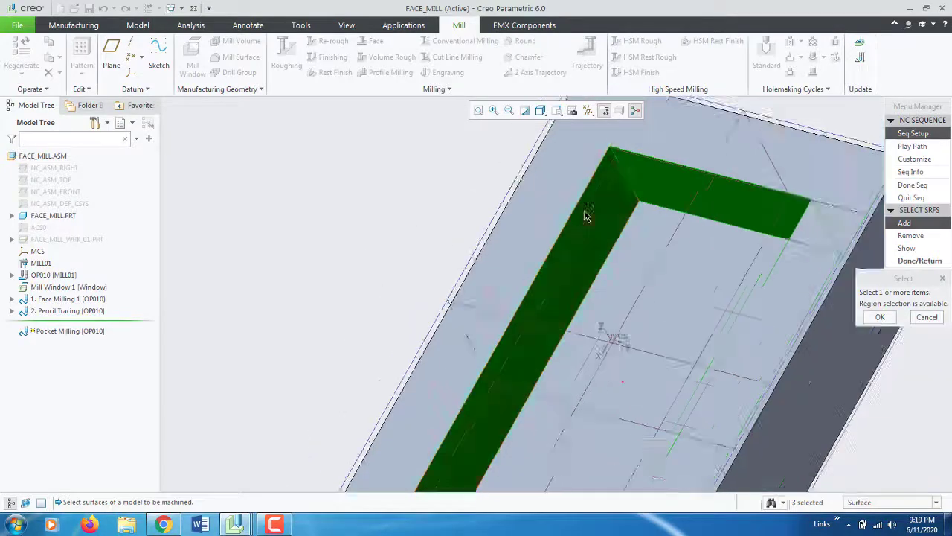
- Add the fourth wall and the pocket floor, and accept the five surfaces
scroll(551, 187, "up", 3)
mouse_move(551, 187)
middle_mouse_down()
mouse_move(487, 249)
mouse_move(554, 224)
mouse_move(652, 223)
mouse_move(719, 258)
mouse_move(685, 257)
mouse_move(548, 294)
mouse_move(644, 265)
mouse_move(595, 319)
mouse_move(629, 266)
mouse_move(523, 302)
mouse_move(696, 269)
middle_mouse_up()
left_click(554, 225, "ctrl")
left_click(562, 259, "ctrl")
left_click(880, 317)
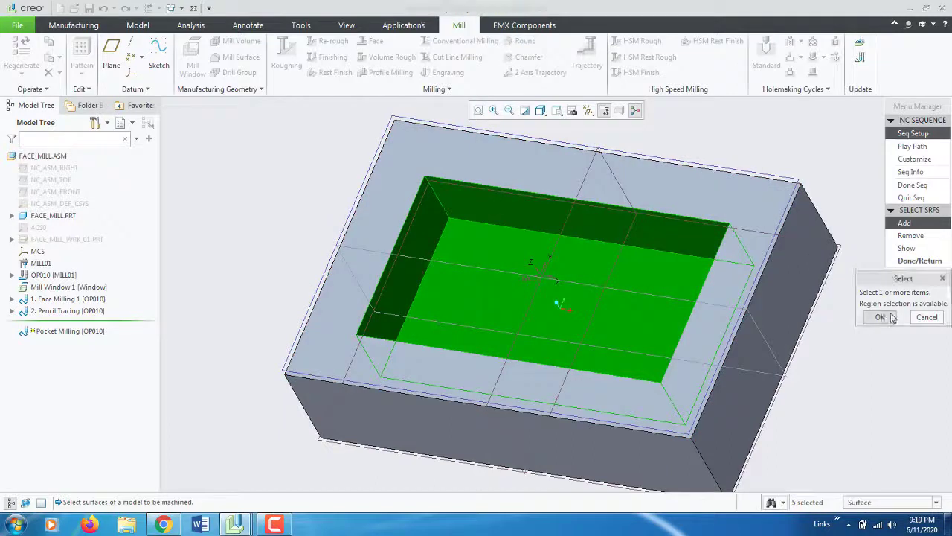
left_click(920, 261)
left_click(912, 146)
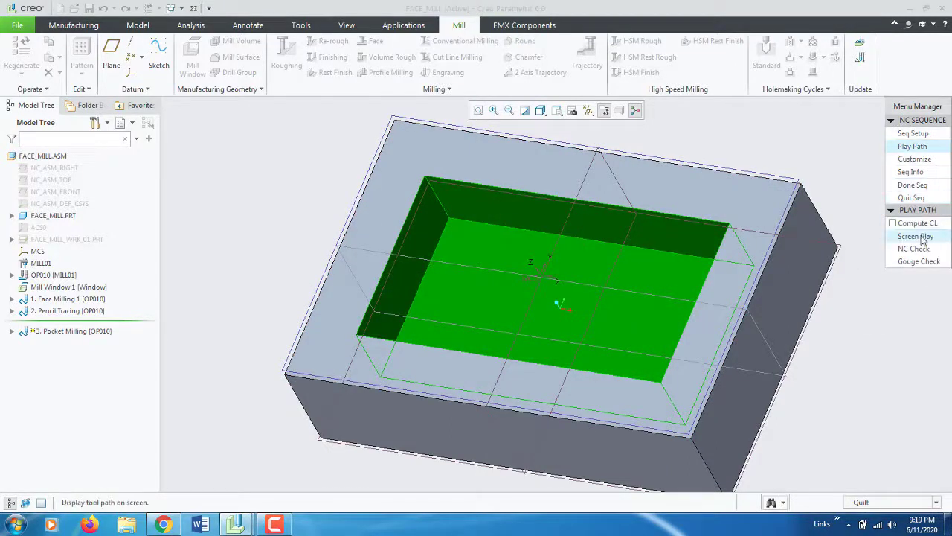
- Screen-play the pocket toolpath at a slowed display speed while orbiting the part slightly
left_click(916, 236)
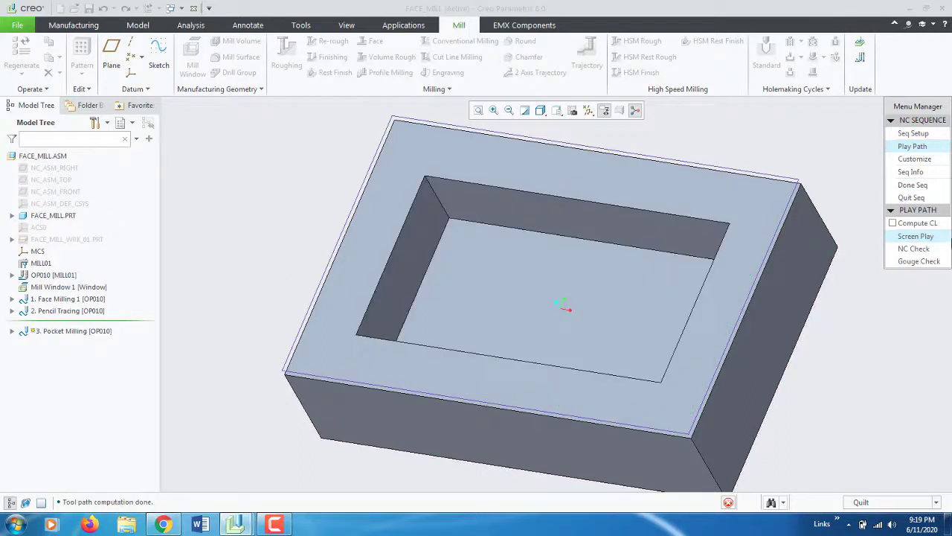
left_click_drag(134, 223, 37, 206)
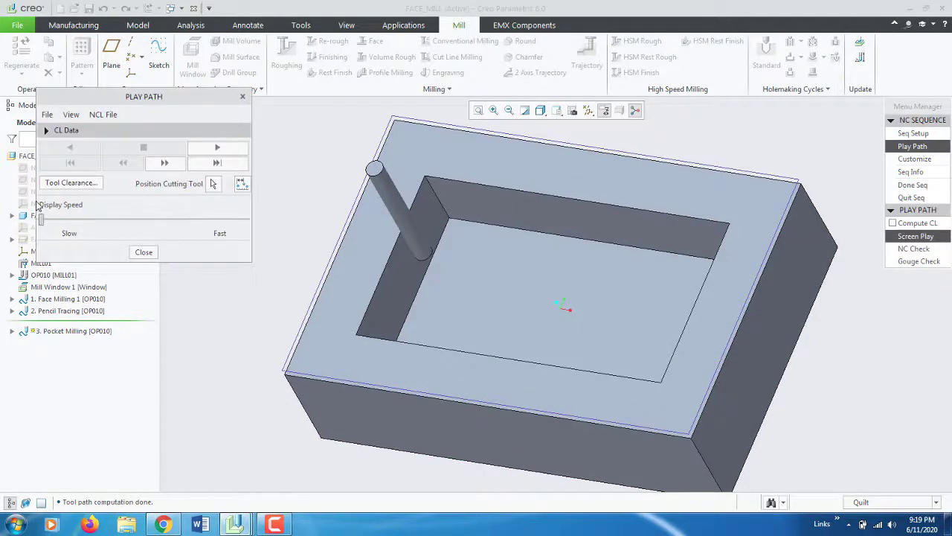
left_click(217, 147)
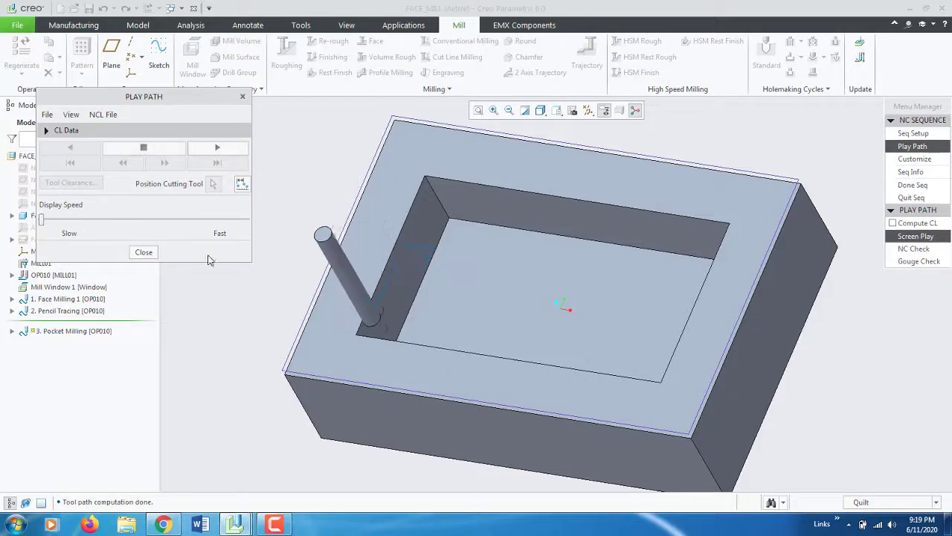
mouse_move(505, 336)
middle_mouse_down()
mouse_move(524, 344)
mouse_move(519, 349)
middle_mouse_up()
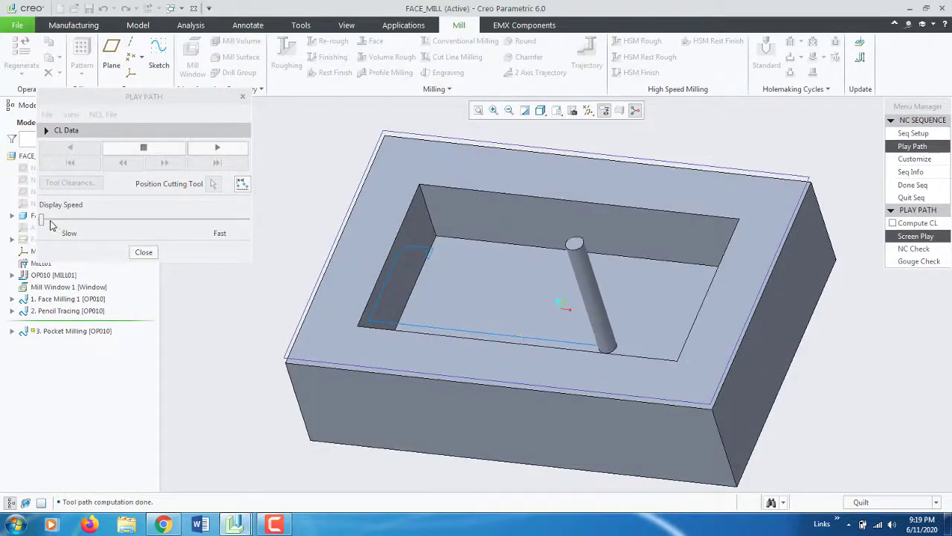
- Raise the playback speed, view the machined pocket from another angle, and close the player
left_click_drag(43, 220, 206, 220)
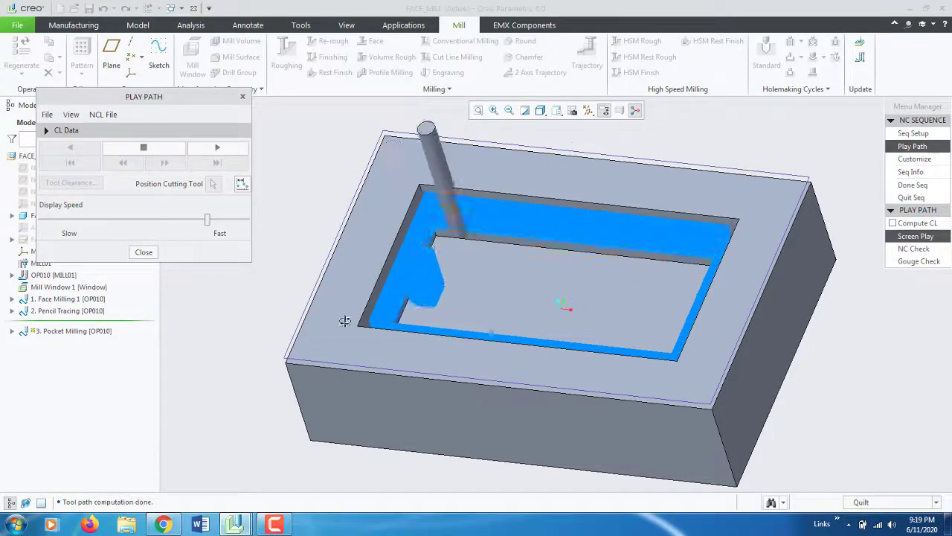
middle_click_drag(346, 319, 347, 312)
scroll(482, 280, "up", 5)
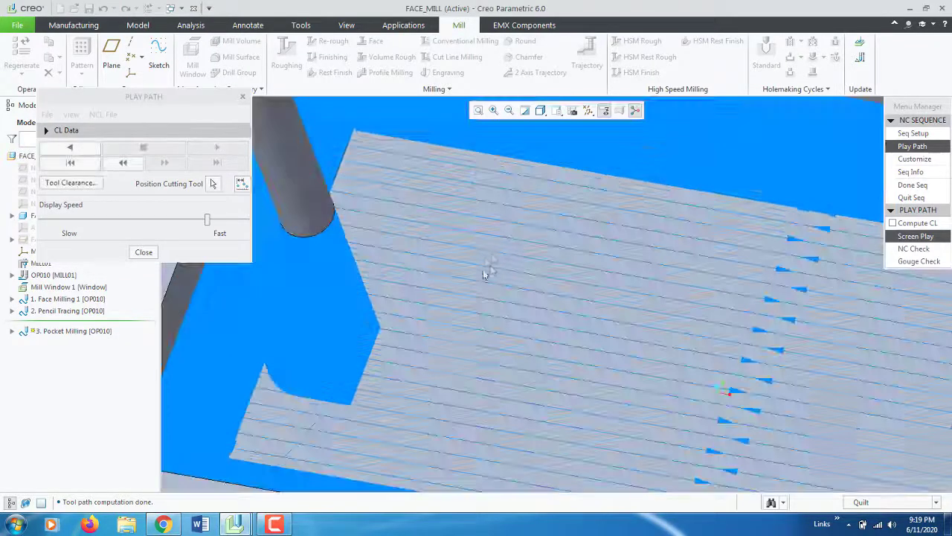
scroll(418, 270, "down", 5)
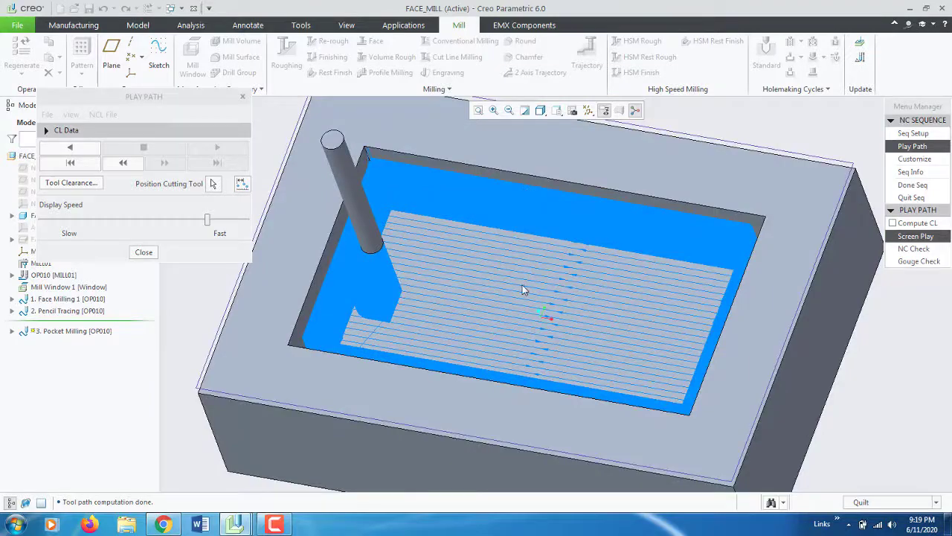
mouse_move(523, 290)
middle_mouse_down()
mouse_move(541, 276)
mouse_move(528, 290)
mouse_move(493, 248)
mouse_move(392, 274)
middle_mouse_up()
scroll(502, 294, "down", 3)
left_click(145, 252)
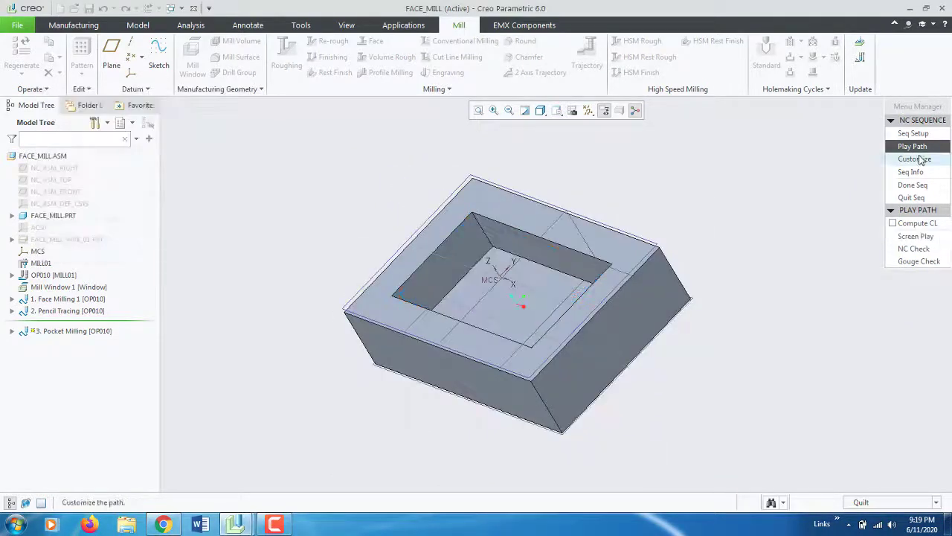
- Finish the 3. Pocket Milling sequence with Done Seq and orbit to review the pocket
left_click(912, 185)
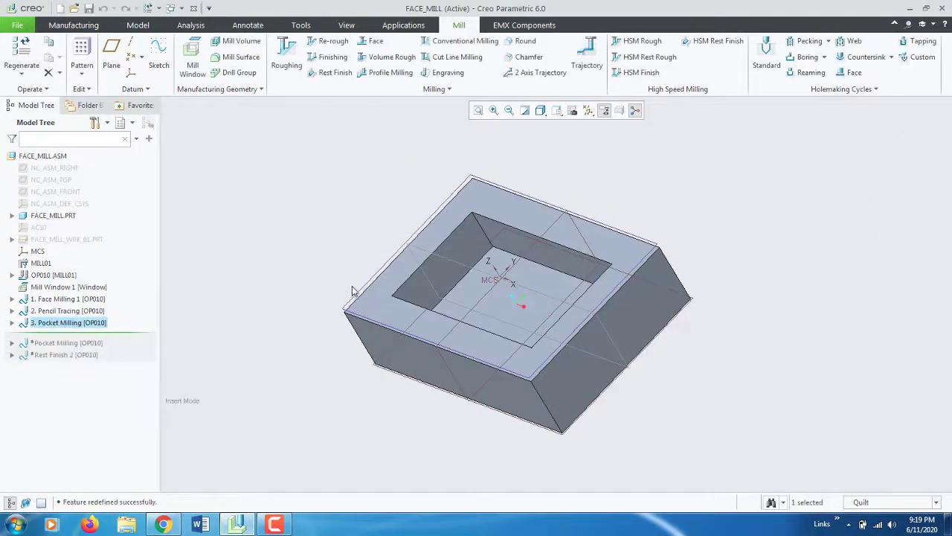
mouse_move(354, 290)
middle_mouse_down()
mouse_move(365, 283)
mouse_move(303, 301)
mouse_move(313, 287)
mouse_move(312, 302)
middle_mouse_up()
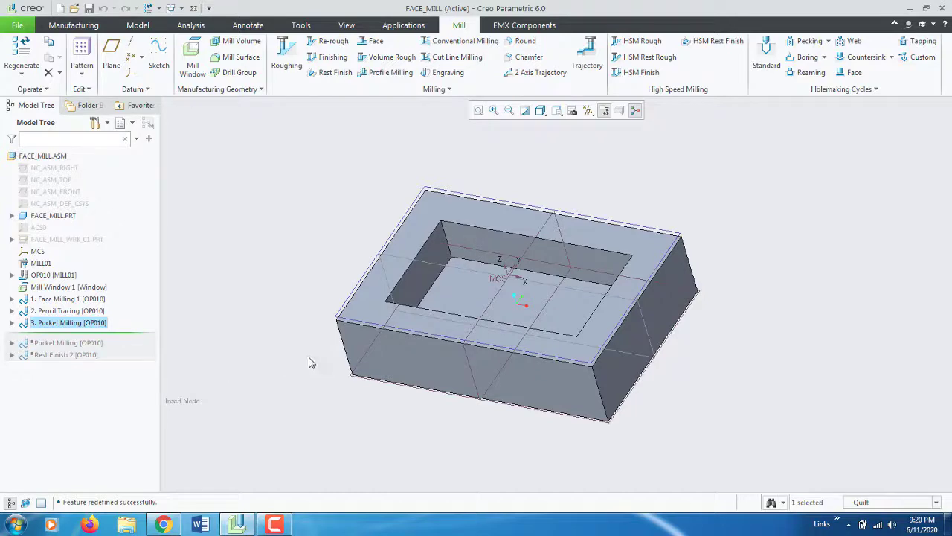
mouse_move(309, 362)
middle_mouse_down()
mouse_move(319, 375)
mouse_move(340, 347)
middle_mouse_up()
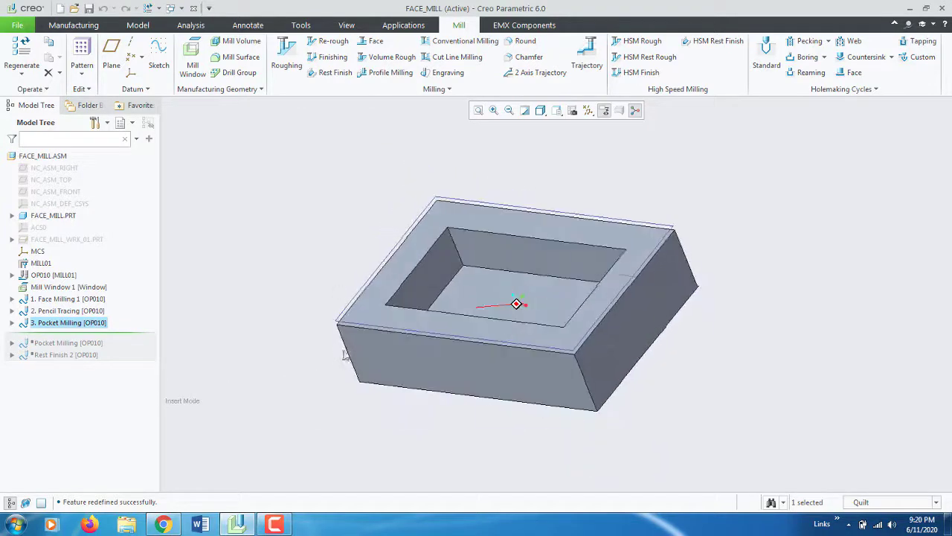
scroll(346, 363, "up", 2)
scroll(335, 354, "up", 2)
scroll(322, 350, "down", 3)
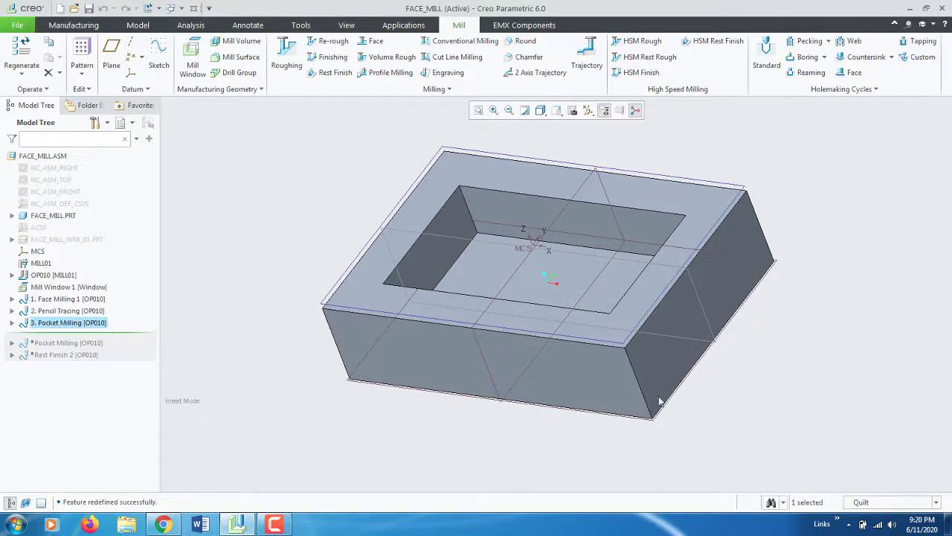
mouse_move(408, 379)
middle_mouse_down()
mouse_move(317, 334)
mouse_move(302, 308)
mouse_move(308, 283)
mouse_move(300, 301)
middle_mouse_up()
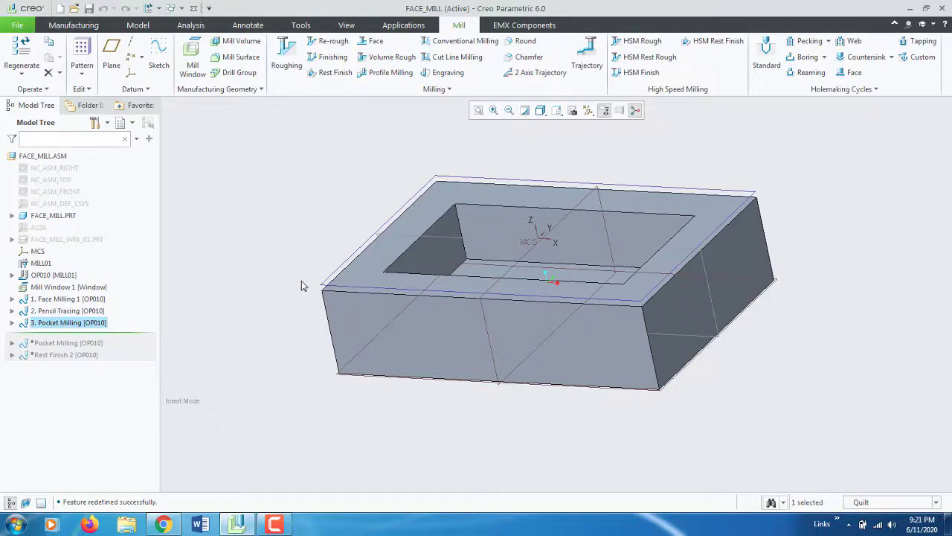
left_click(287, 526)
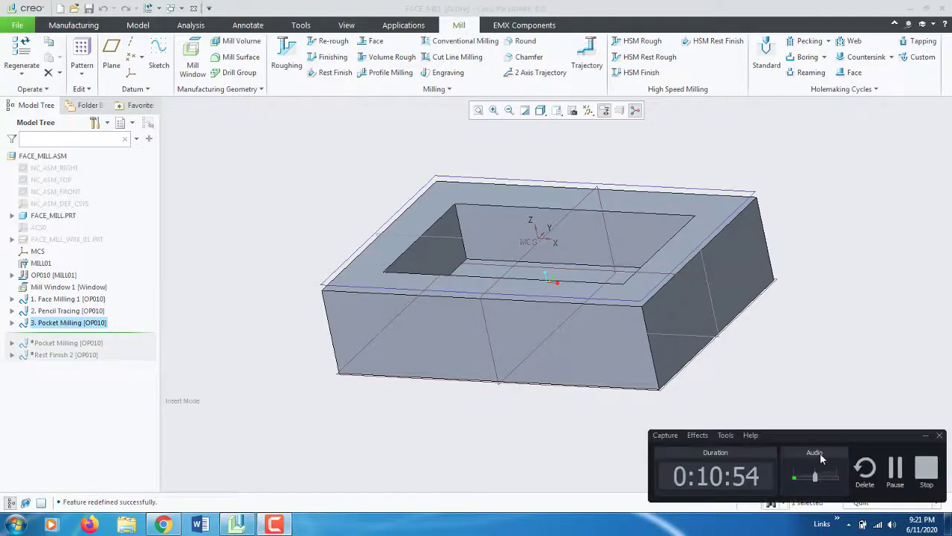